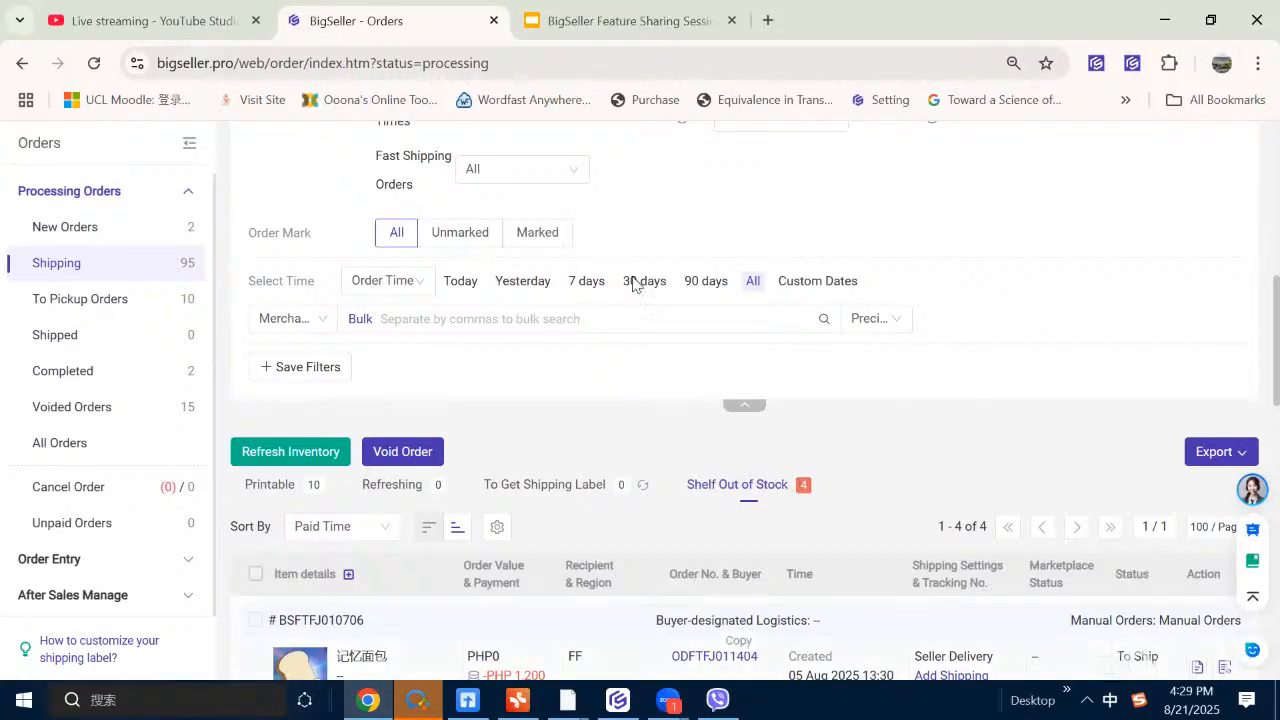
- Switch to the mind map, review the conditions for generating Normal and OOS restock lists, and return to BigSeller in the browser
{"action": "key", "text": "alt+Tab"}
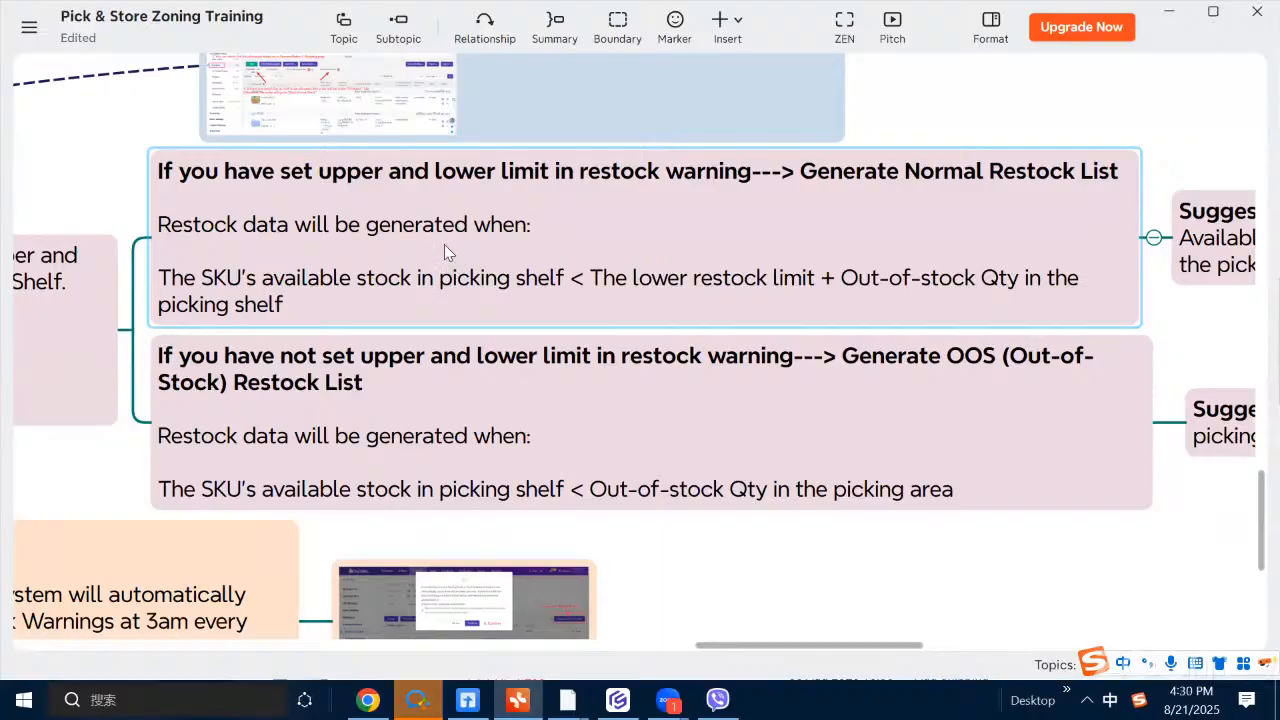
{"action": "scroll", "coordinate": [444, 249], "scroll_direction": "left", "scroll_amount": 2}
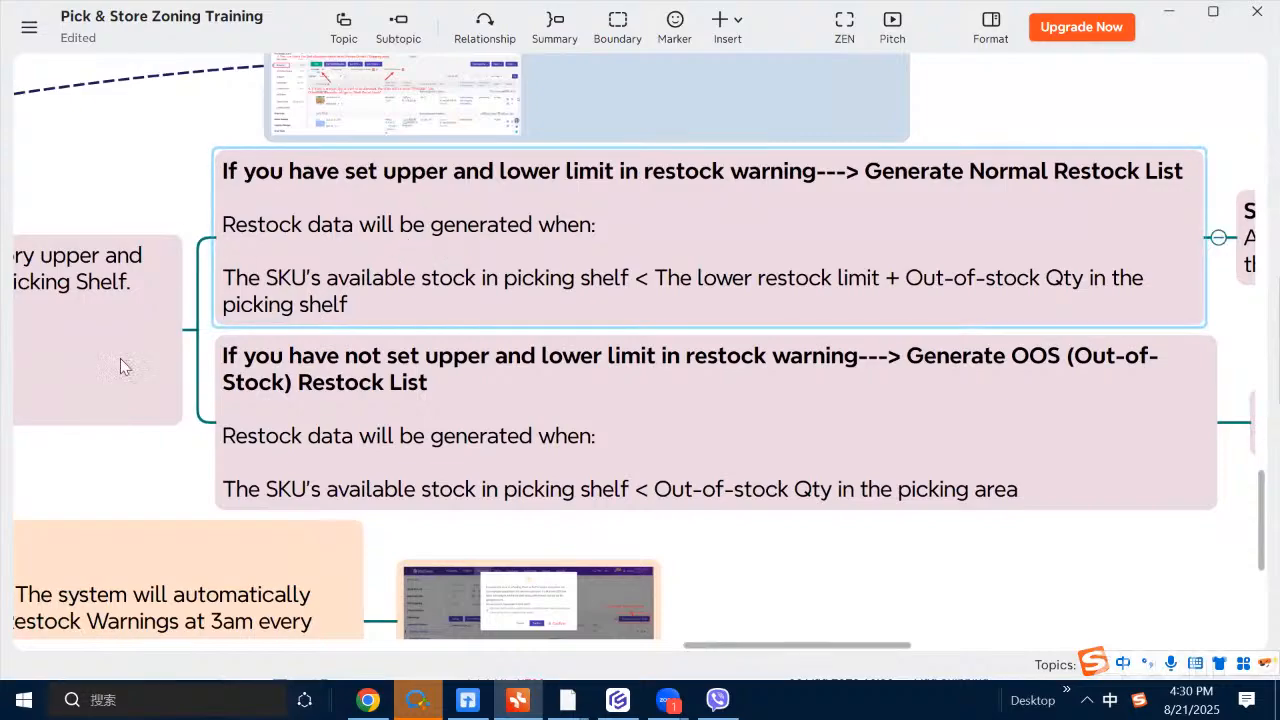
{"action": "left_click", "coordinate": [368, 700]}
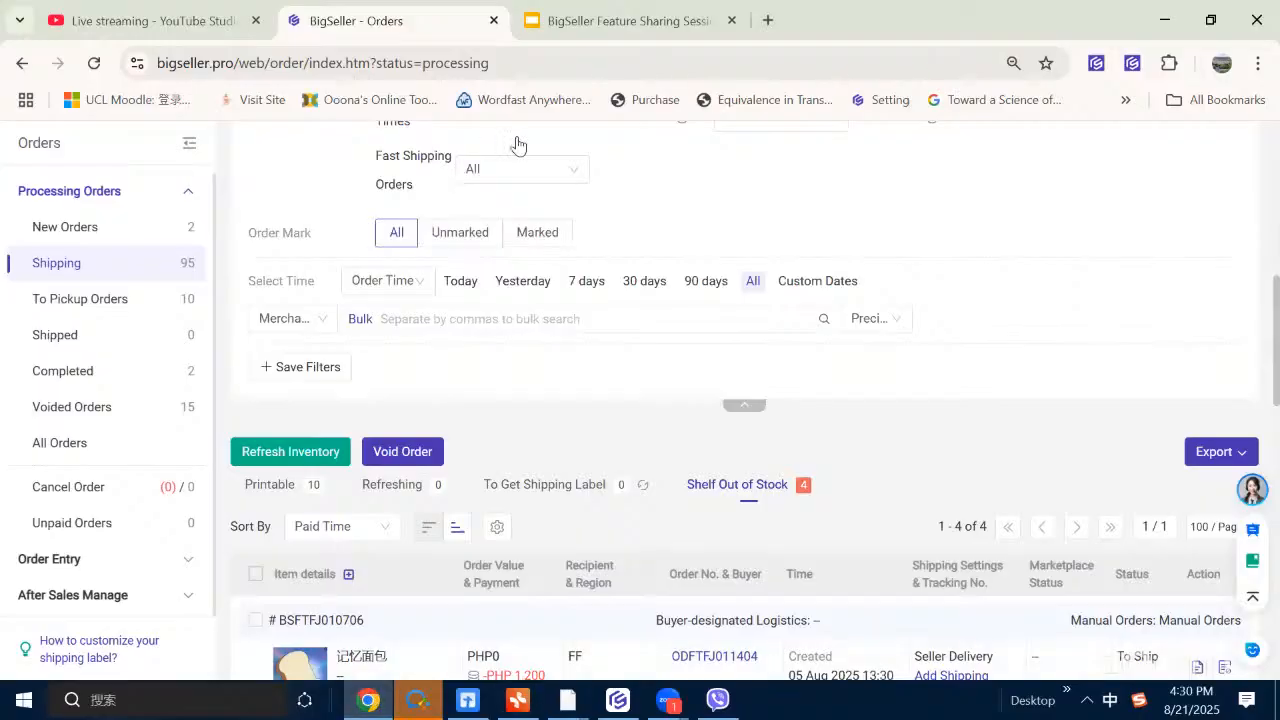
- Open the Restock Storage page of the inventory restock module and review the restock lists pending claim
{"action": "scroll", "coordinate": [520, 186], "scroll_direction": "up", "scroll_amount": 8}
{"action": "mouse_move", "coordinate": [404, 170]}
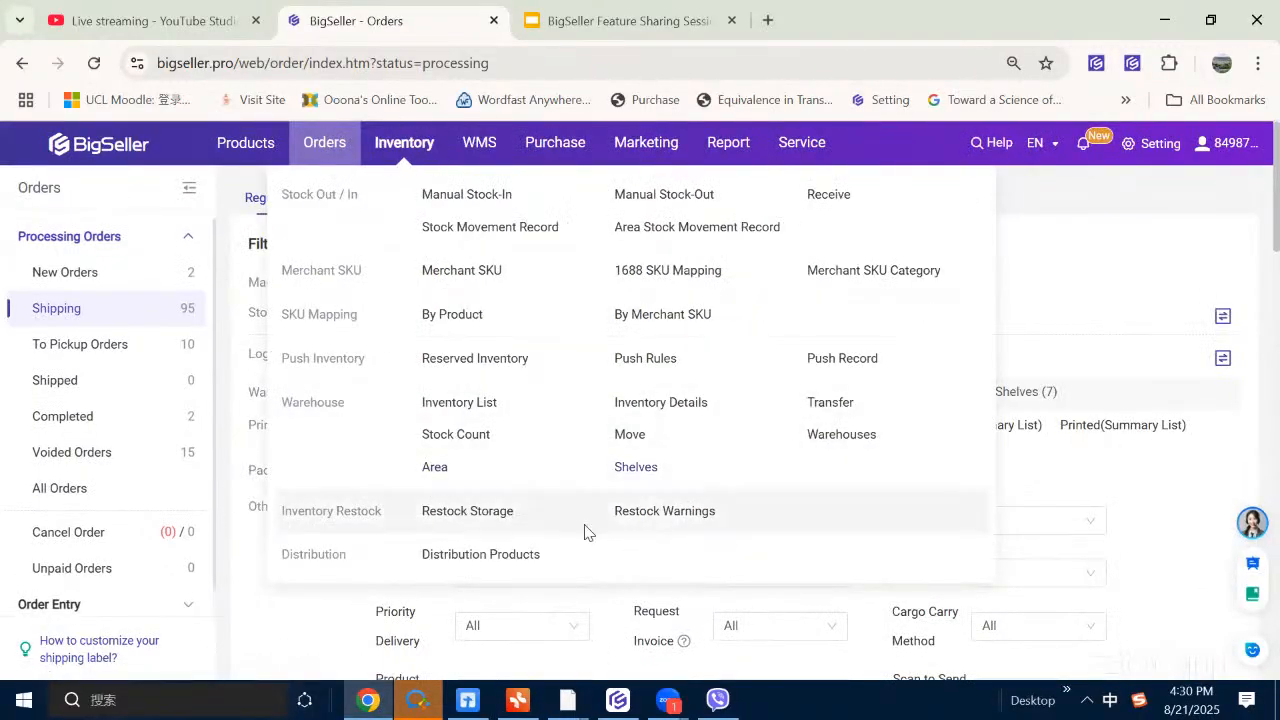
{"action": "left_click", "coordinate": [441, 518]}
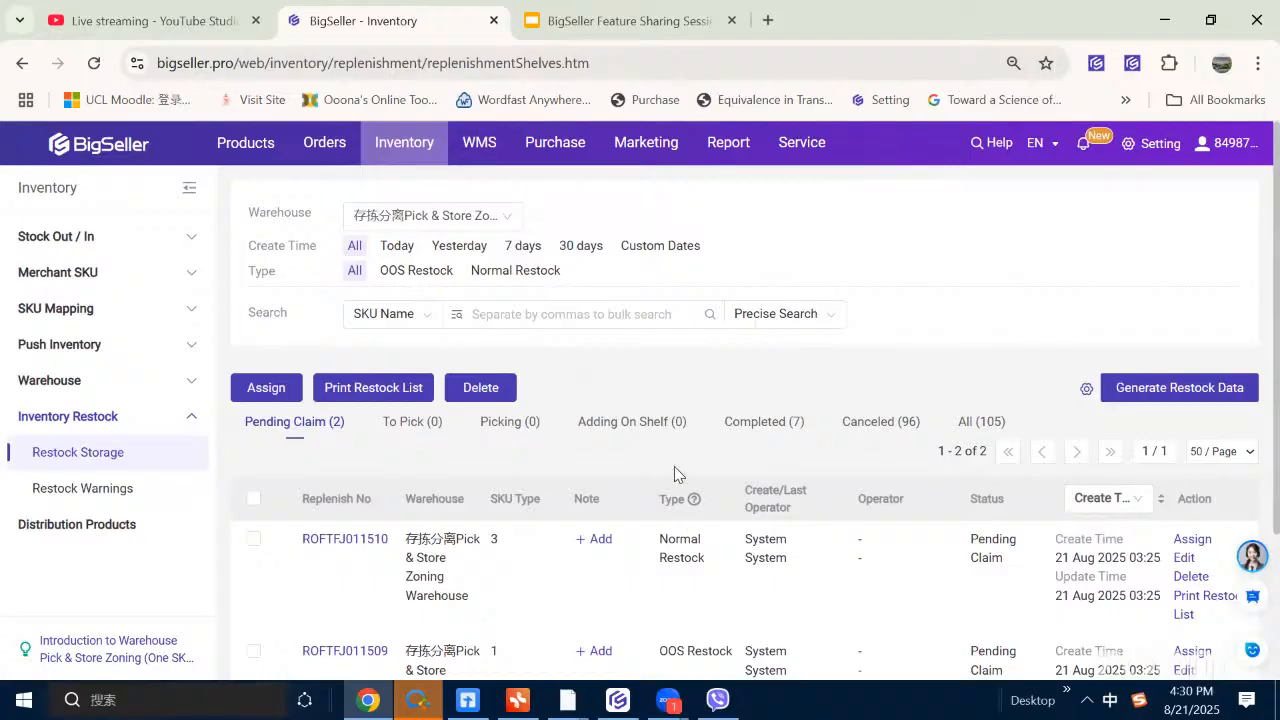
{"action": "scroll", "coordinate": [674, 470], "scroll_direction": "down", "scroll_amount": 2}
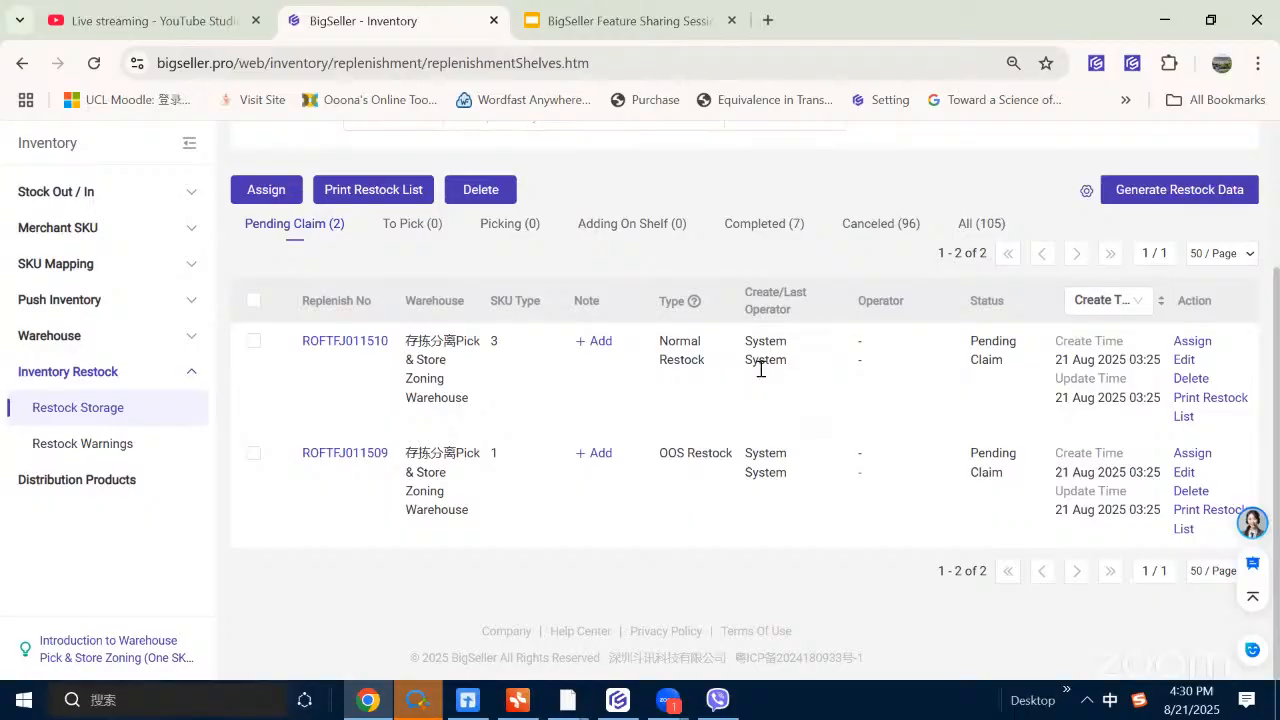
{"action": "scroll", "coordinate": [1166, 343], "scroll_direction": "up", "scroll_amount": 3}
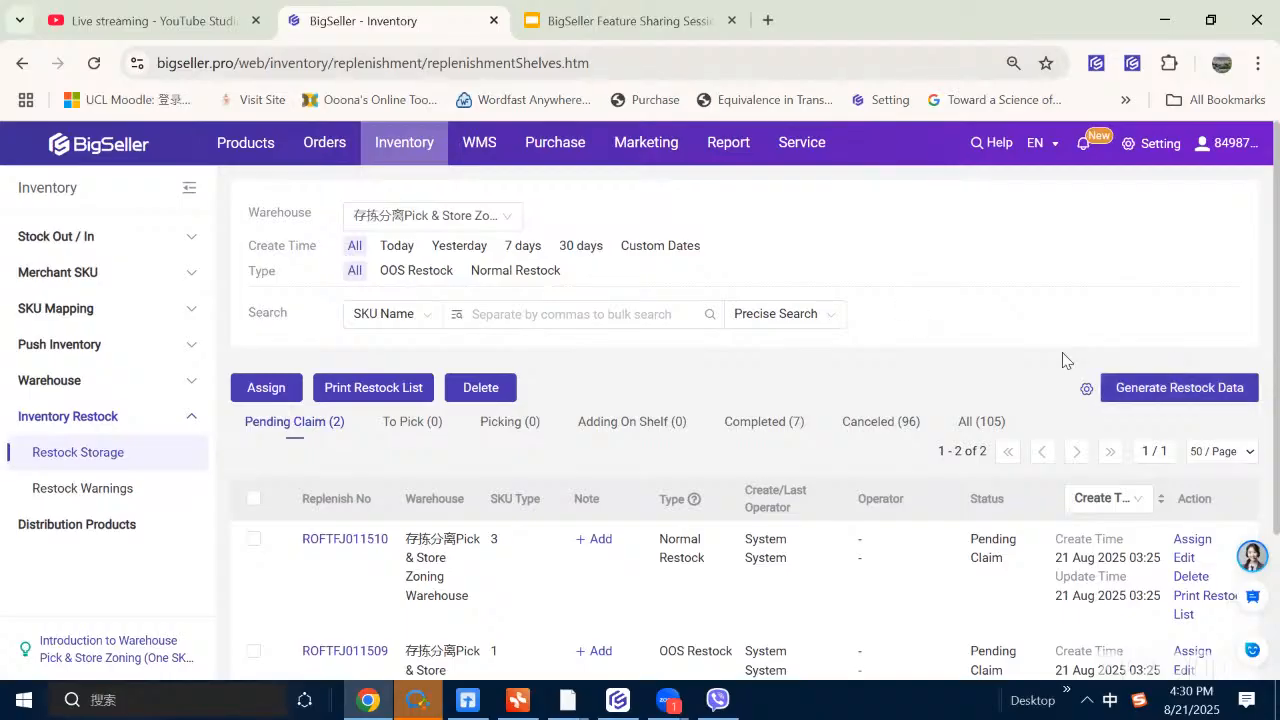
- Open the restock list settings, review the SKU type limit rules for the Pick & Store Zoning warehouse, and close them
{"action": "left_click", "coordinate": [1086, 388]}
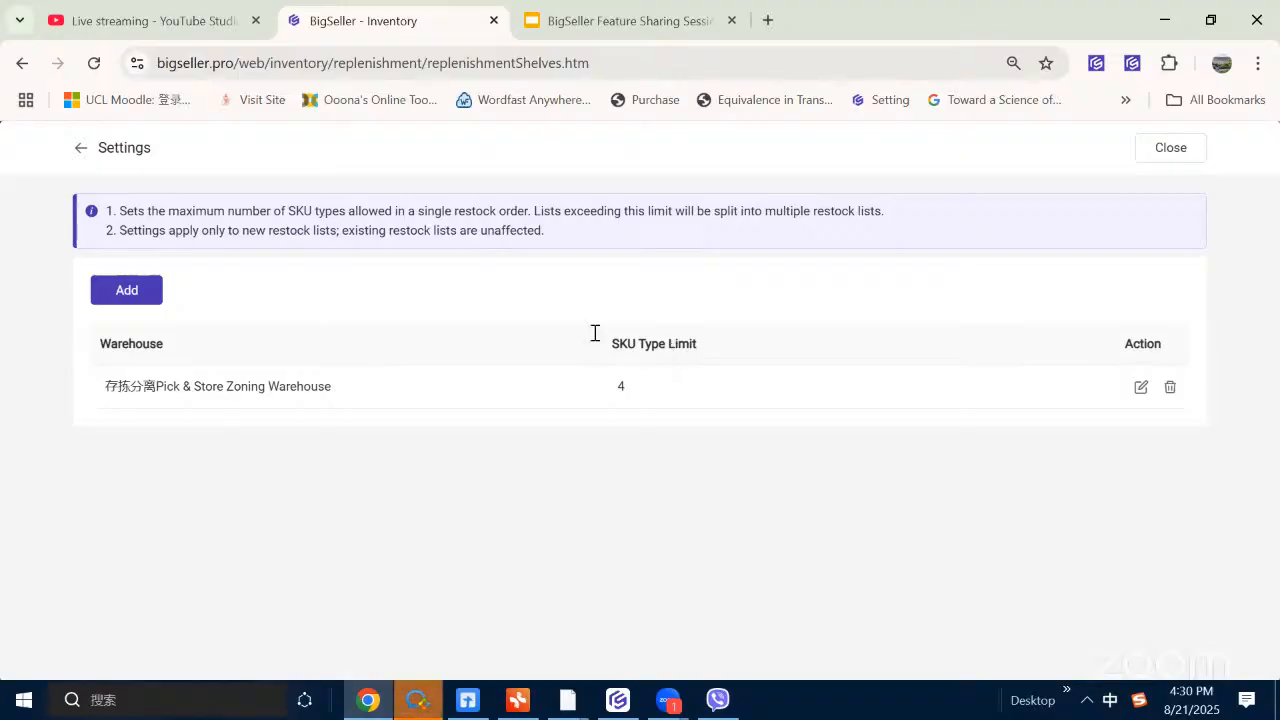
{"action": "left_click_drag", "start_coordinate": [148, 211], "coordinate": [535, 212]}
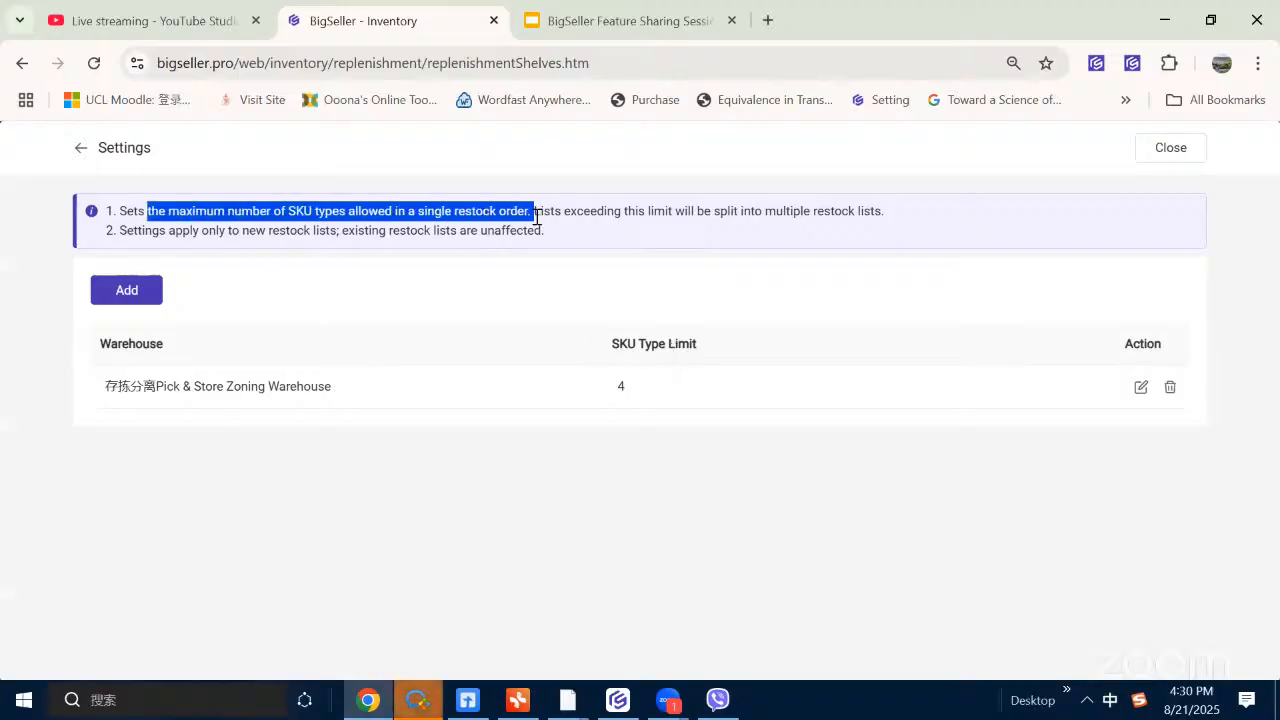
{"action": "left_click", "coordinate": [587, 205]}
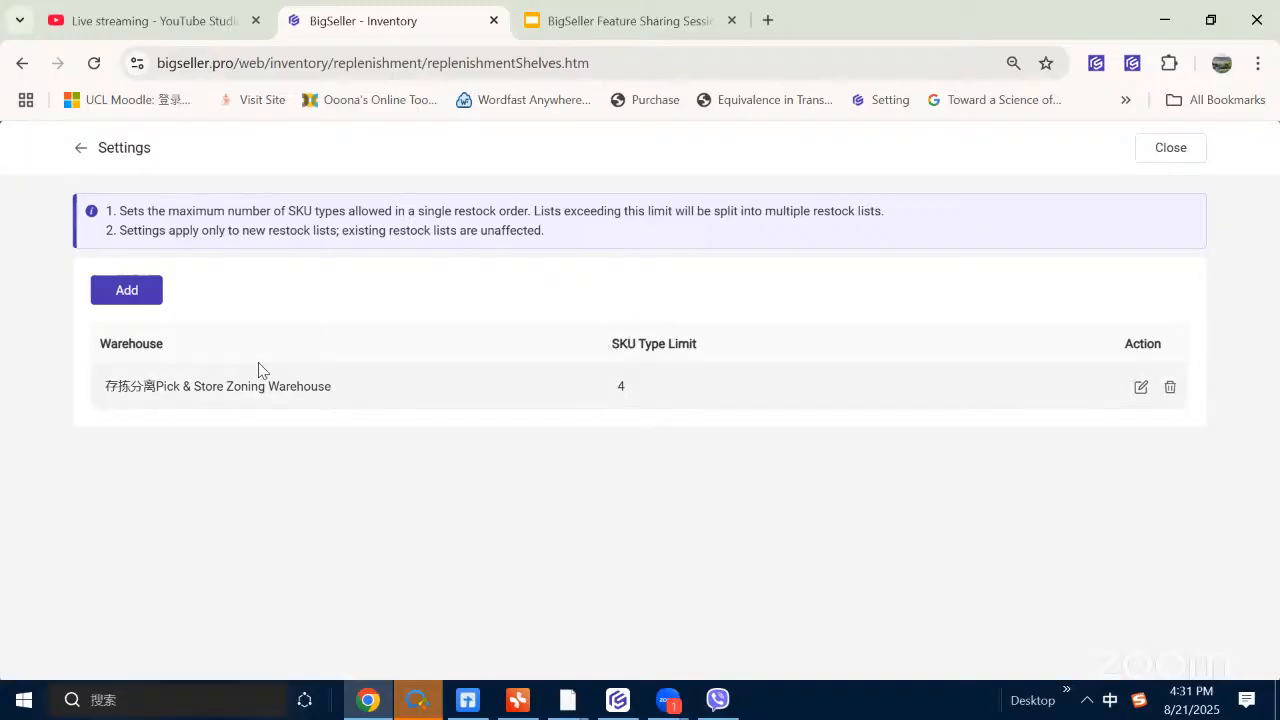
{"action": "left_click", "coordinate": [1170, 148]}
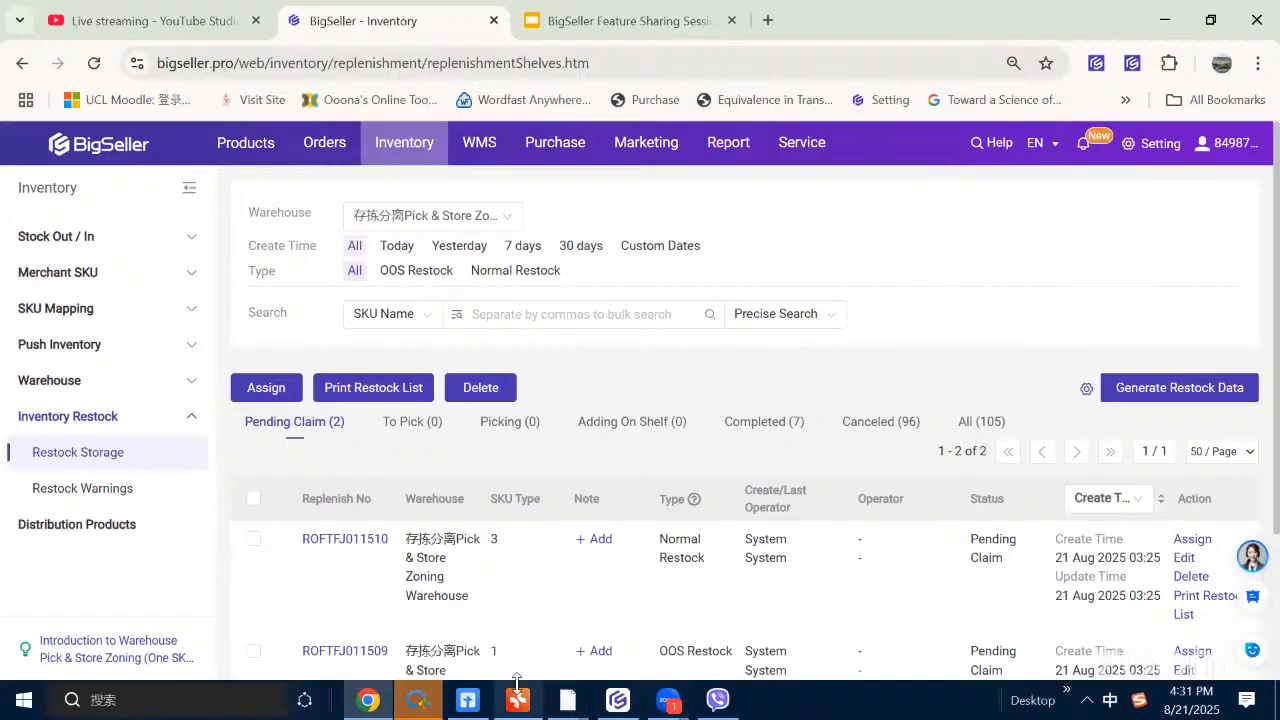
- Switch to the mind map and examine the restock list generation methods and the warehouse daily operation process
{"action": "scroll", "coordinate": [704, 380], "scroll_direction": "down", "scroll_amount": 1}
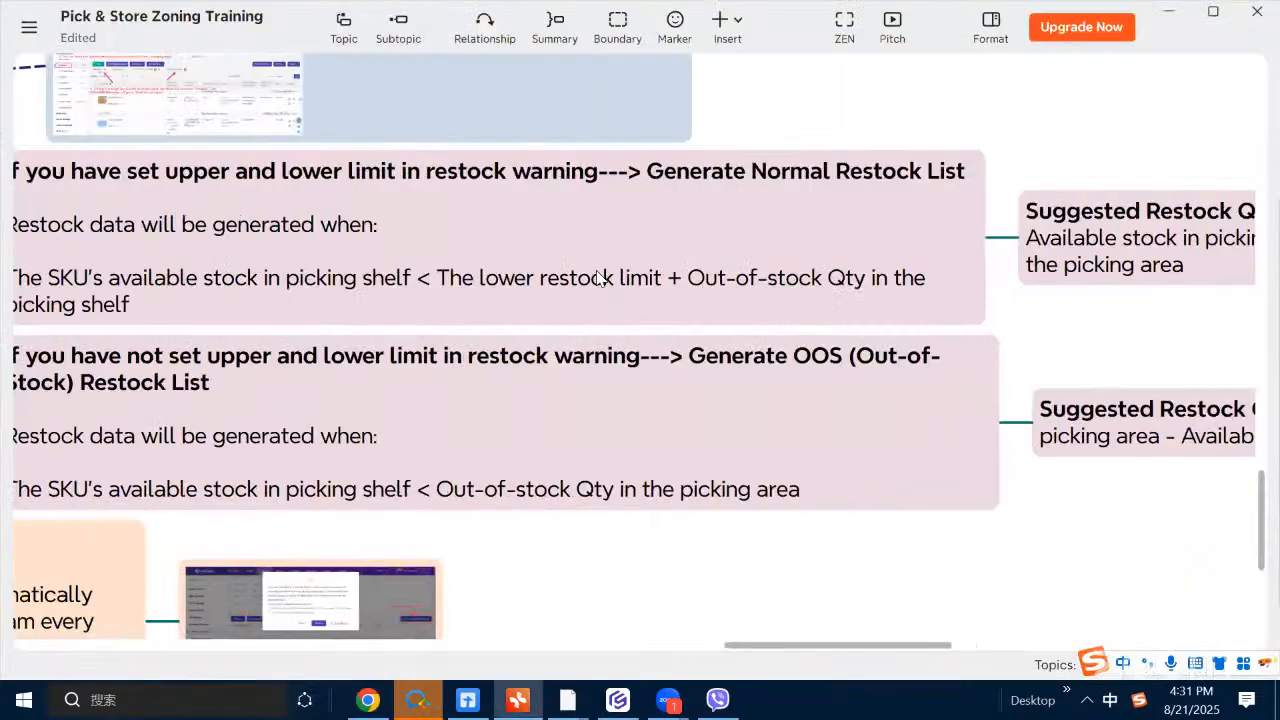
{"action": "scroll", "coordinate": [597, 277], "scroll_direction": "down", "scroll_amount": 5}
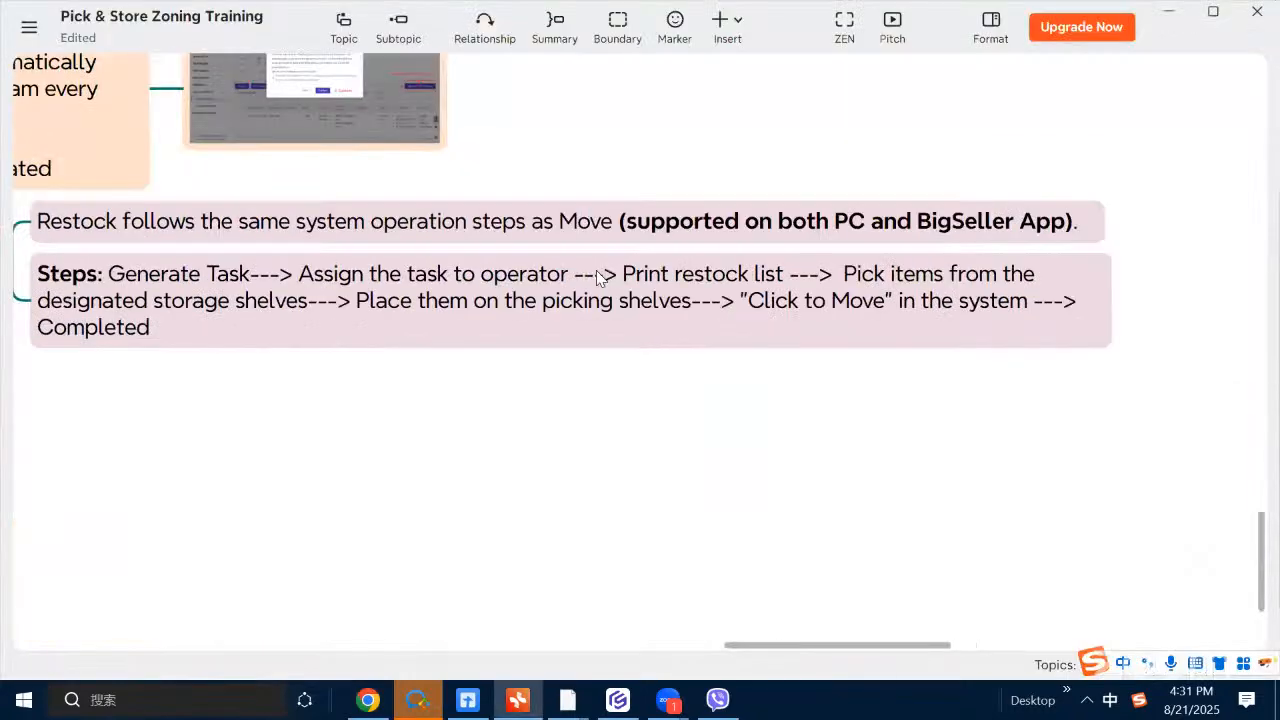
{"action": "scroll", "coordinate": [597, 277], "scroll_direction": "left", "scroll_amount": 3}
{"action": "scroll", "coordinate": [597, 277], "scroll_direction": "up", "scroll_amount": 2}
{"action": "scroll", "coordinate": [596, 272], "scroll_direction": "left", "scroll_amount": 4}
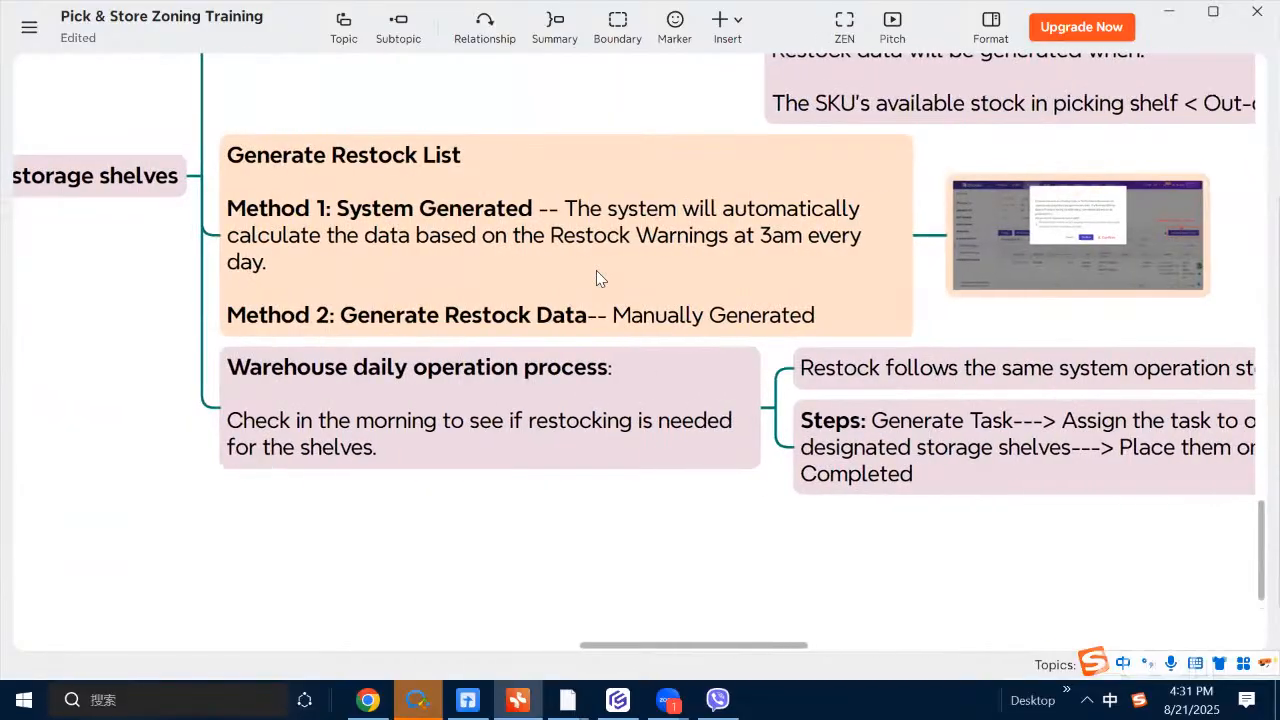
{"action": "scroll", "coordinate": [596, 272], "scroll_direction": "right", "scroll_amount": 1}
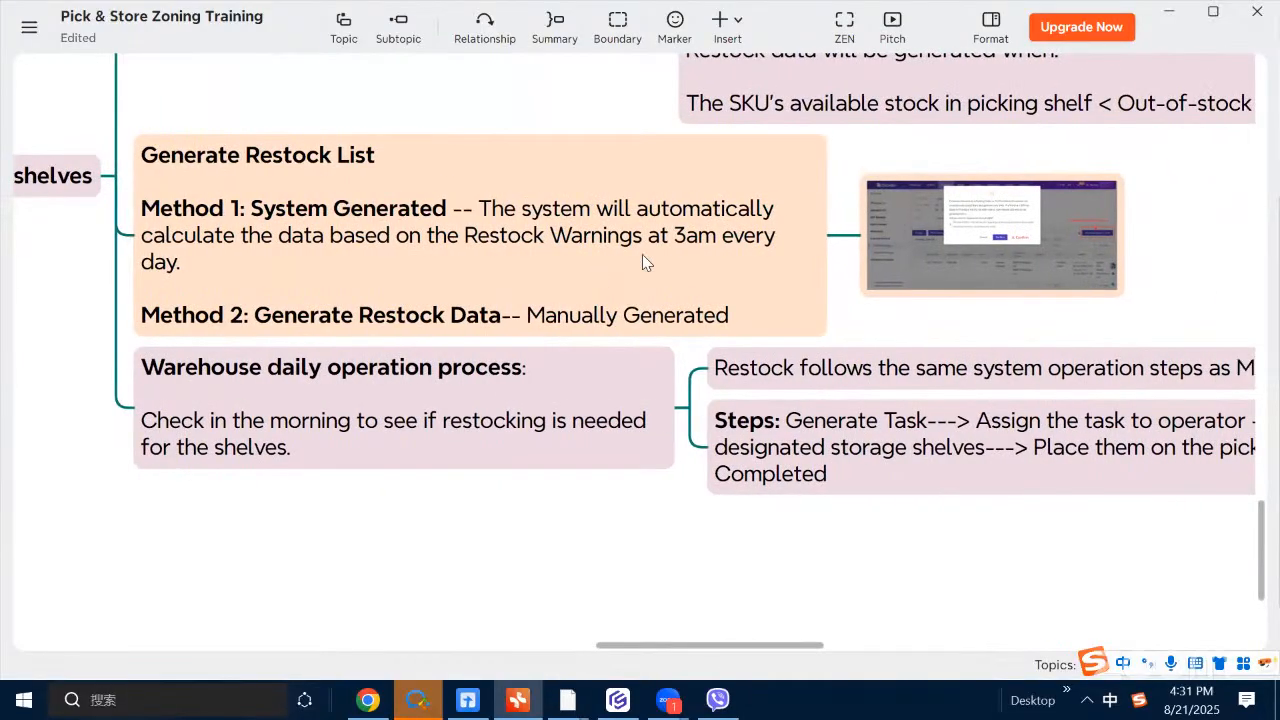
{"action": "left_click", "coordinate": [222, 378]}
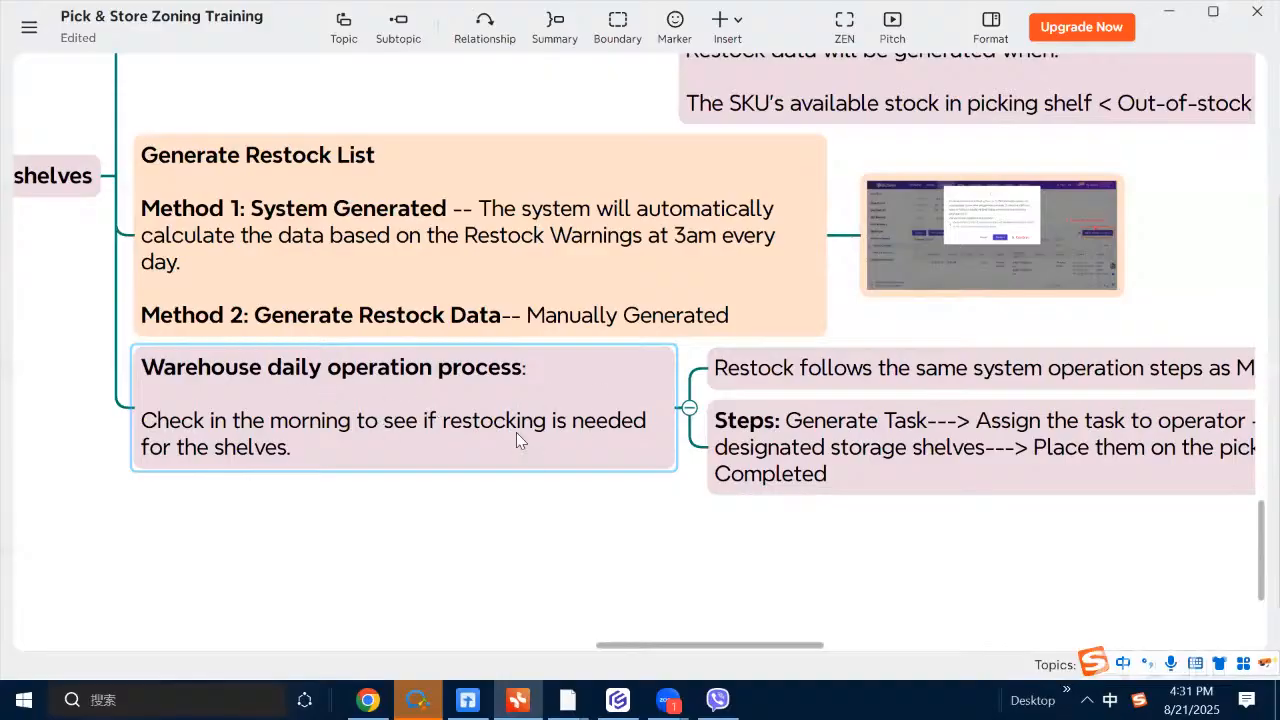
{"action": "left_click", "coordinate": [512, 630]}
- Return to BigSeller and assign the pending Normal Restock list to the first available operator account
{"action": "left_click", "coordinate": [368, 700]}
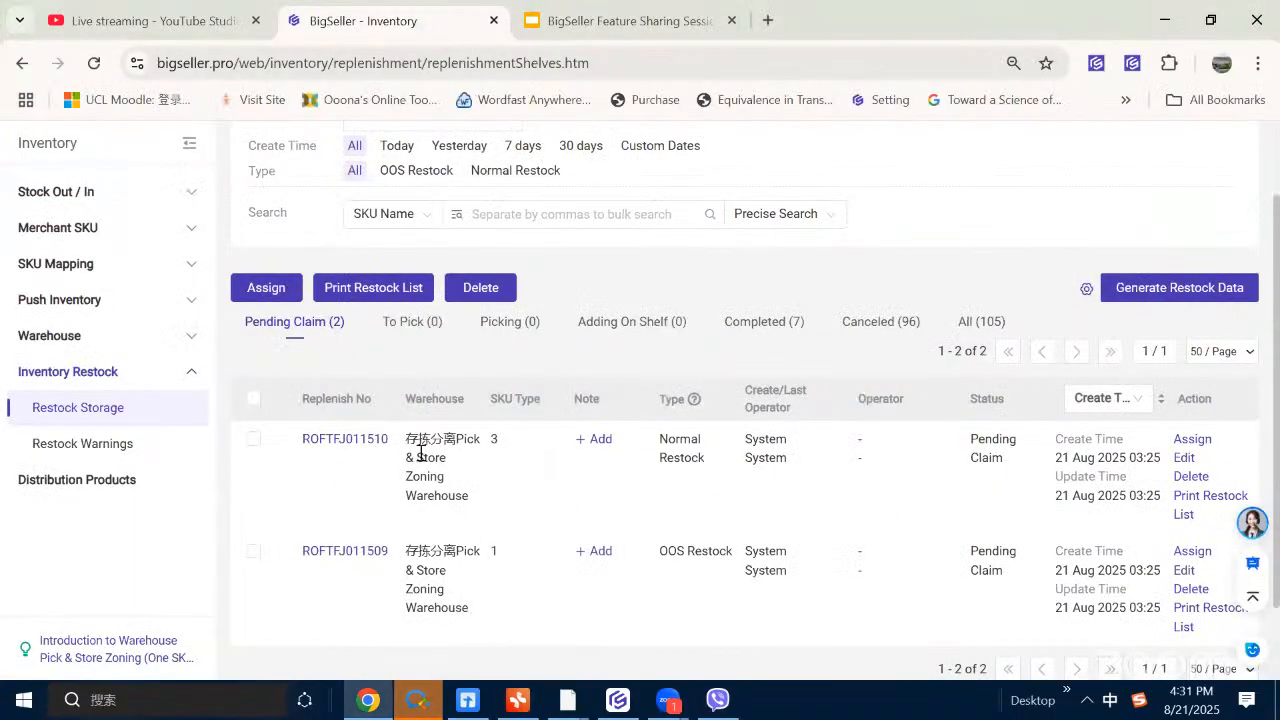
{"action": "left_click", "coordinate": [253, 440]}
{"action": "left_click", "coordinate": [266, 288]}
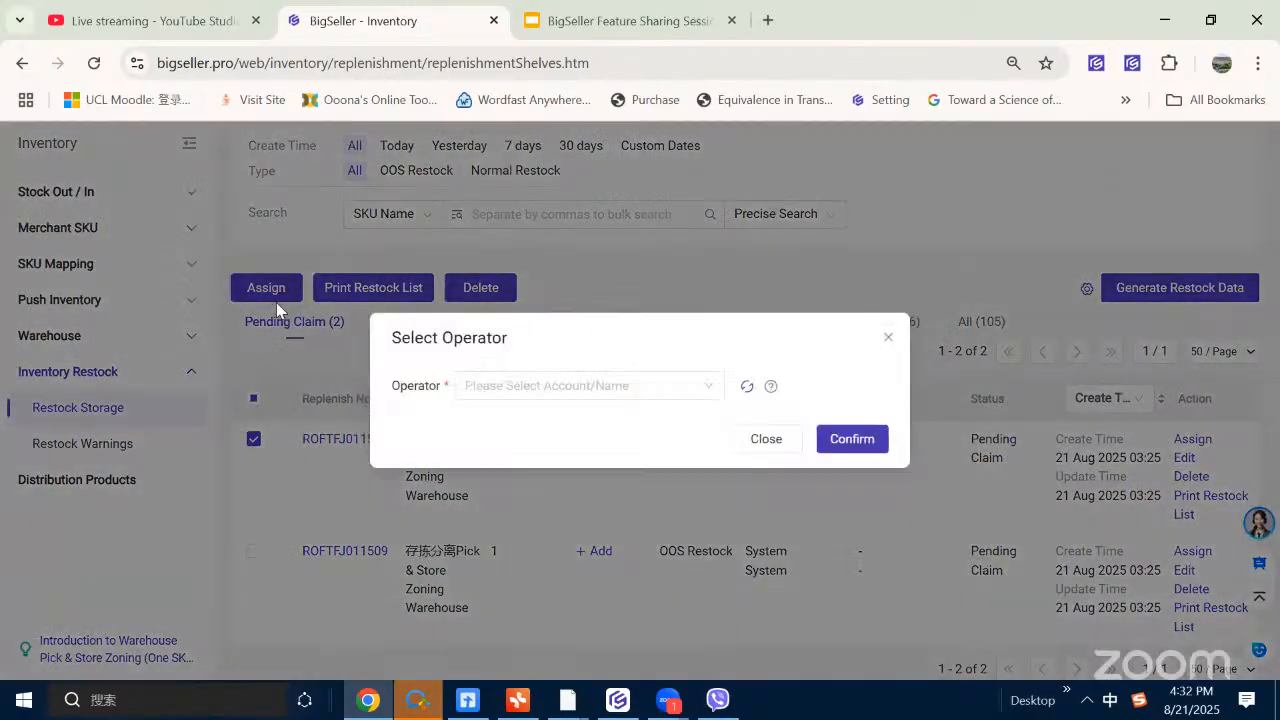
{"action": "left_click", "coordinate": [574, 390]}
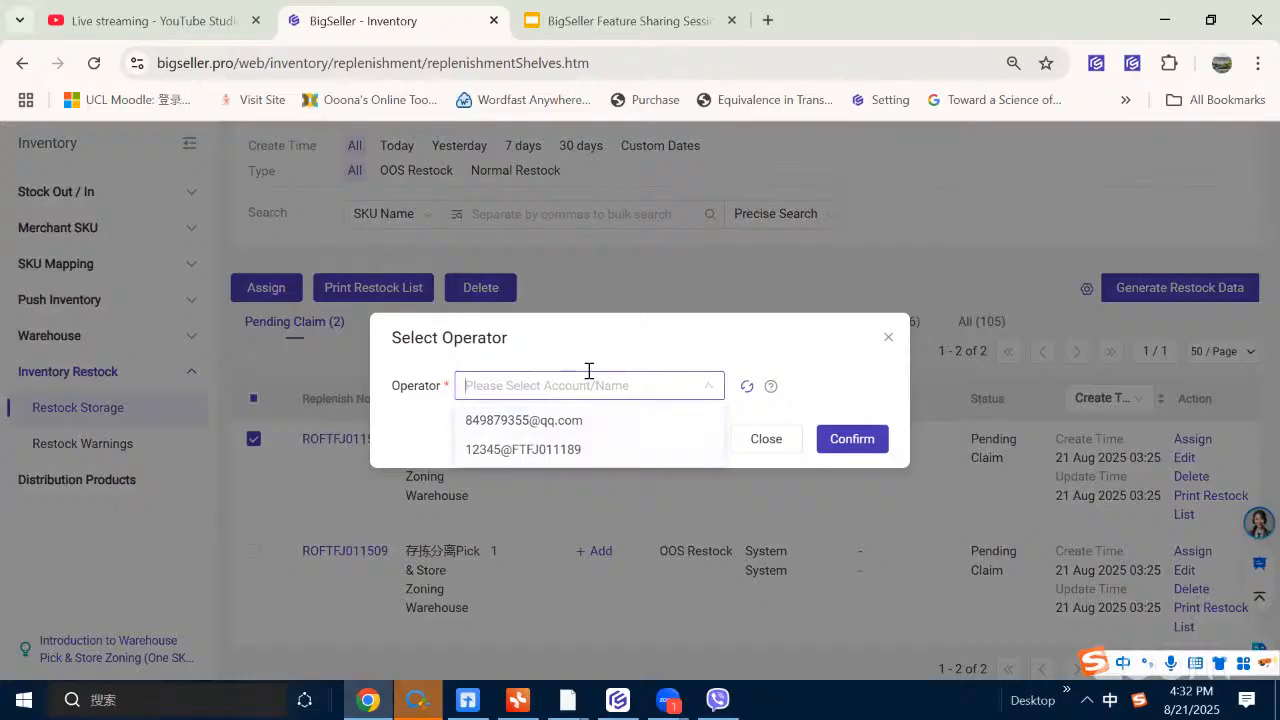
{"action": "left_click", "coordinate": [510, 422]}
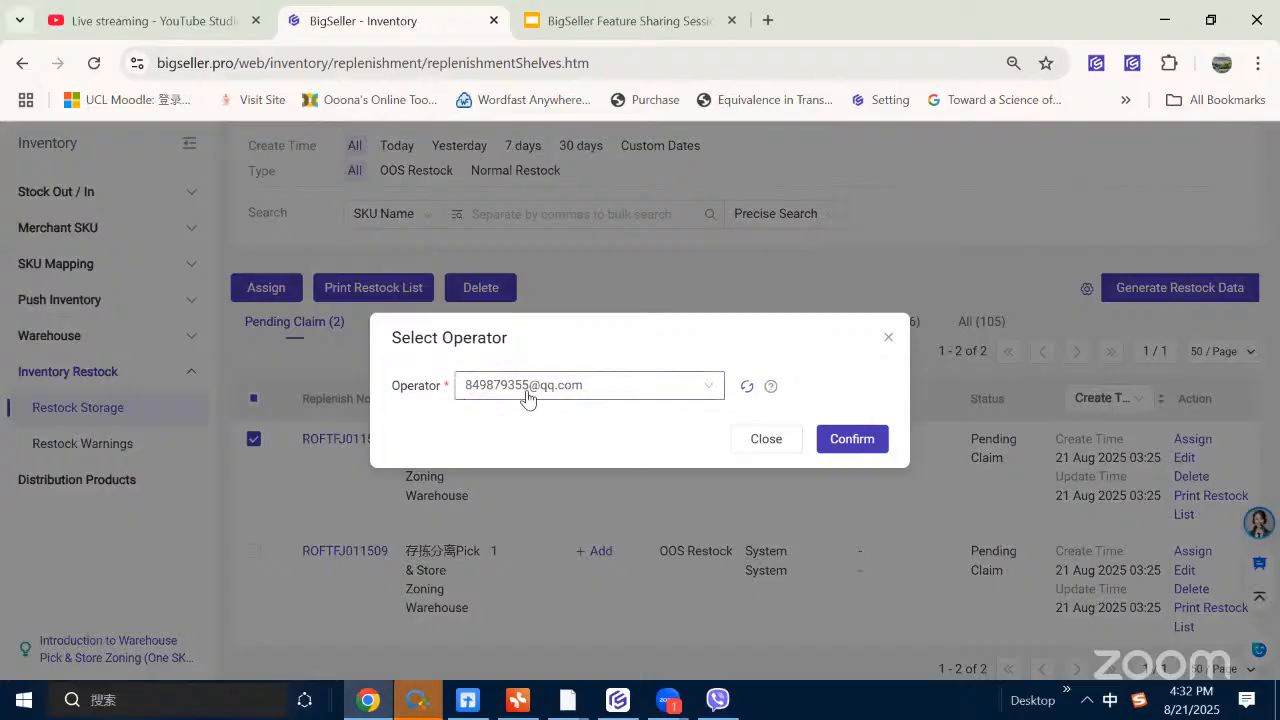
{"action": "left_click", "coordinate": [878, 446]}
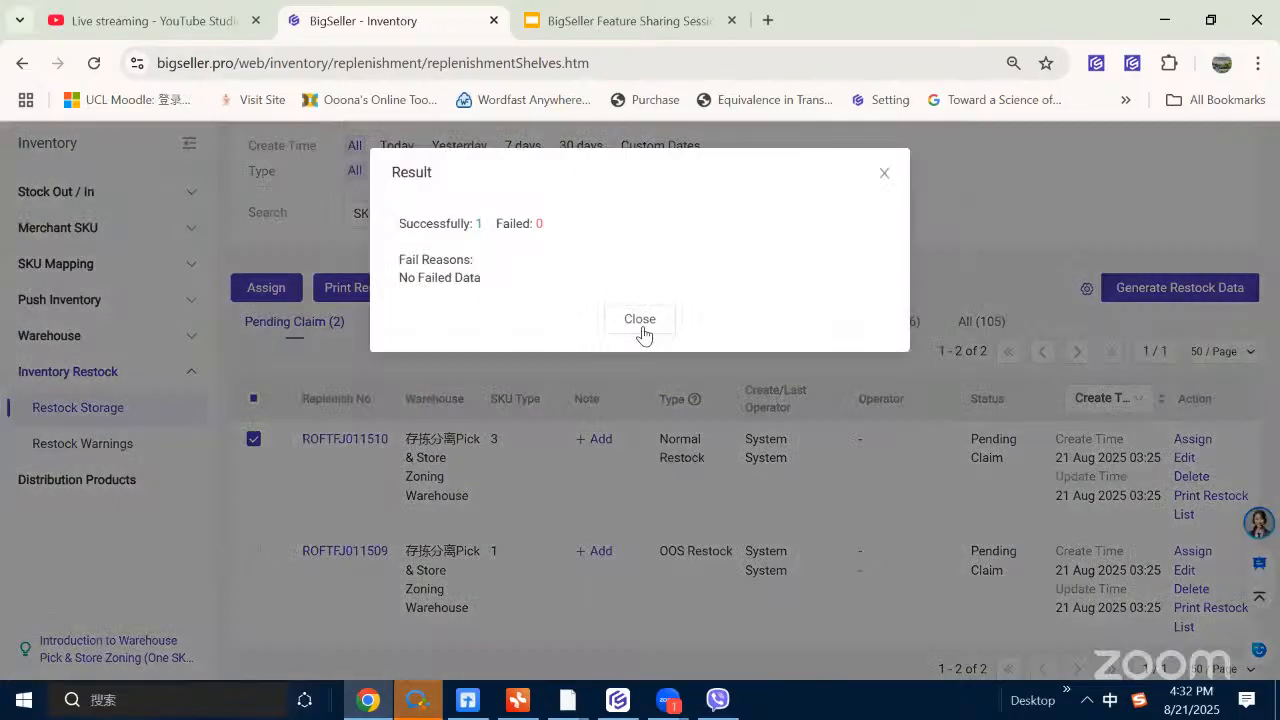
{"action": "left_click", "coordinate": [643, 322]}
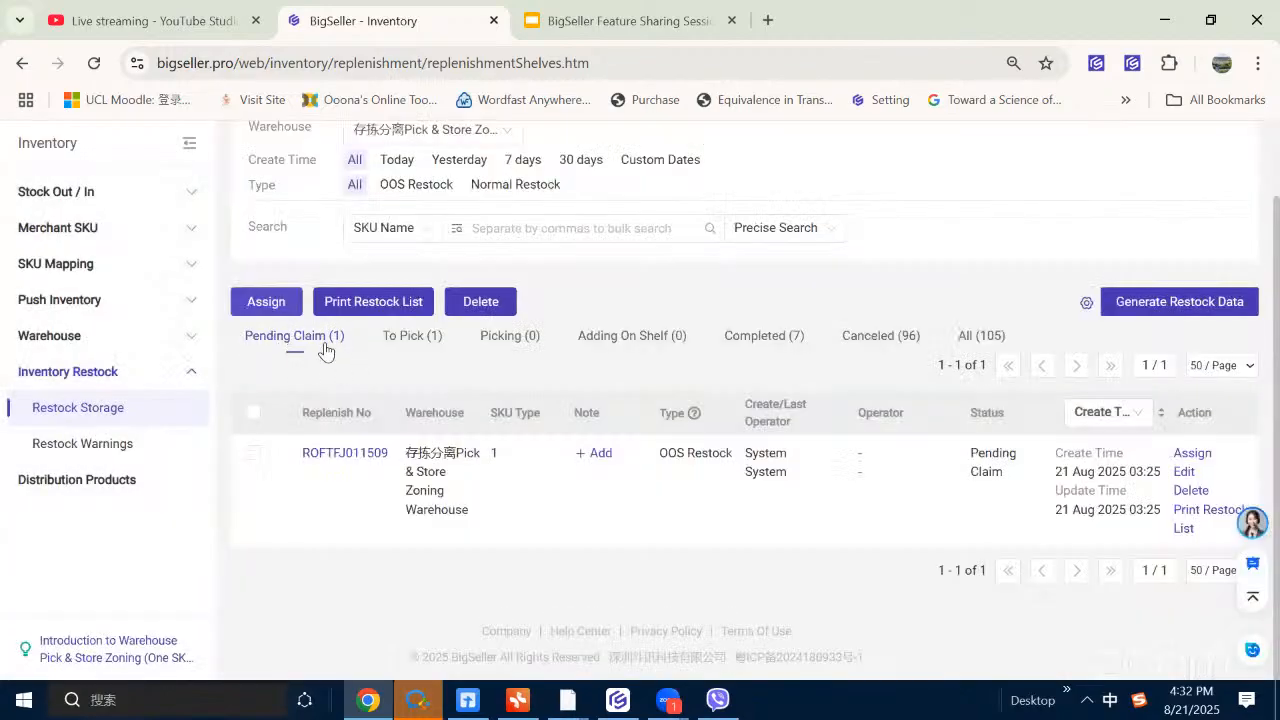
- Generate the printable restock list for the assigned To Pick task, review it, and return to the Restock Storage page
{"action": "left_click", "coordinate": [417, 342]}
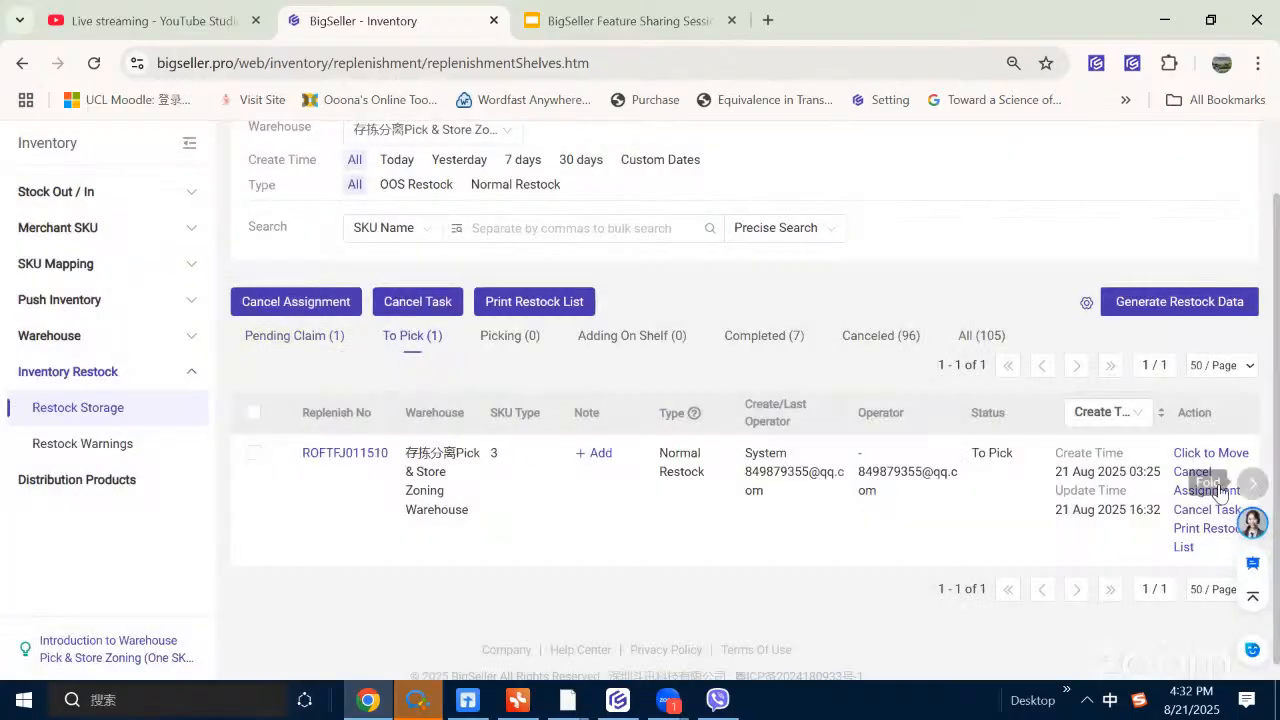
{"action": "left_click", "coordinate": [1189, 541]}
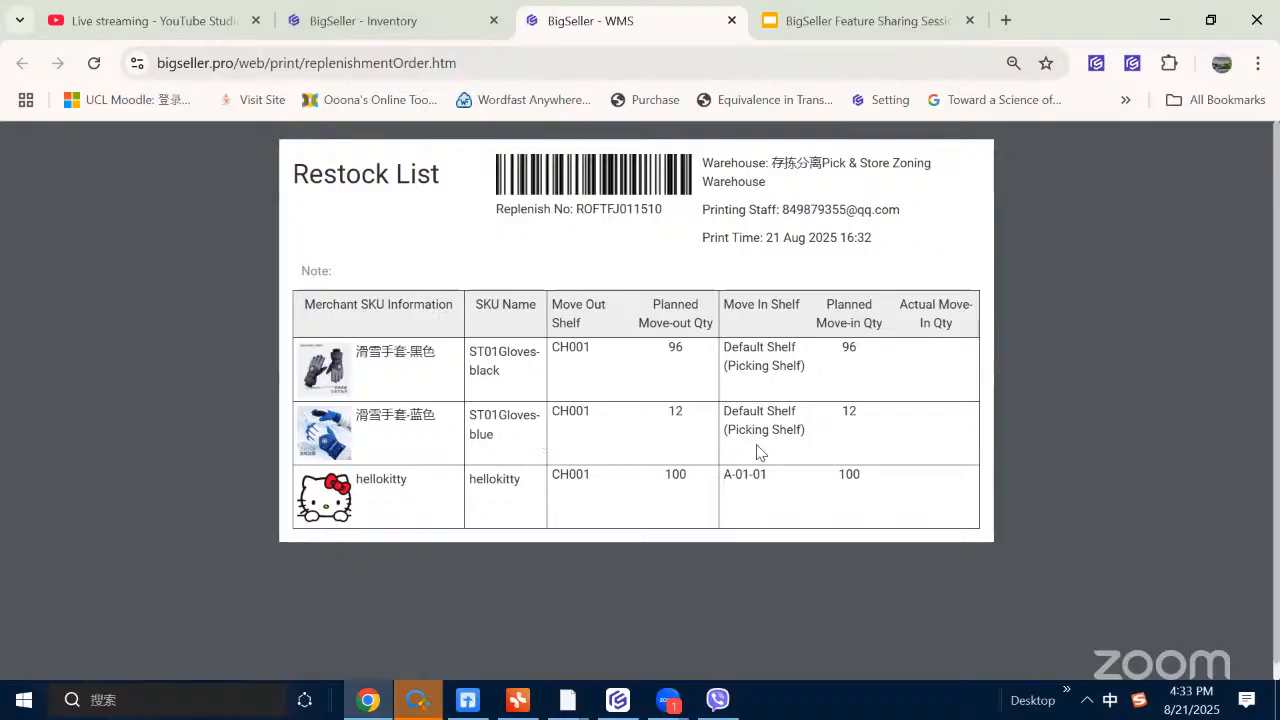
{"action": "left_click", "coordinate": [398, 22]}
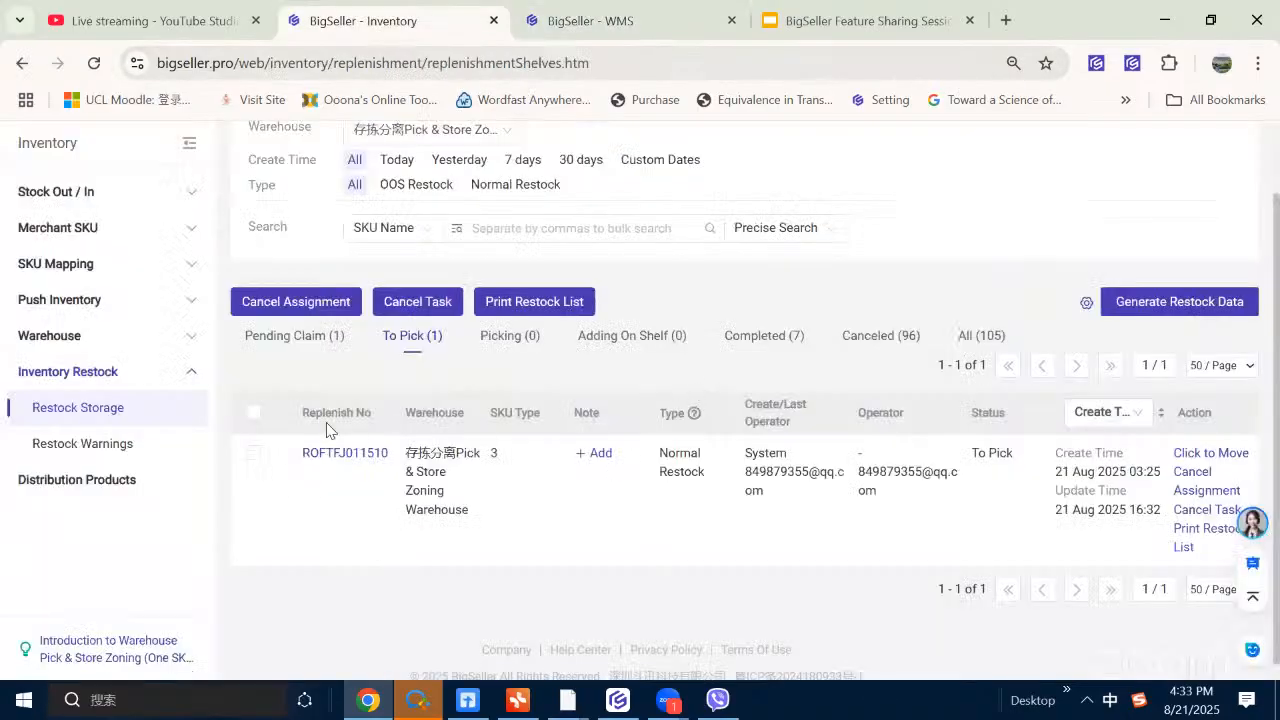
- Review the task's Click to Move form without submitting it, and check the Picking and Adding On Shelf lists
{"action": "left_click", "coordinate": [1222, 455]}
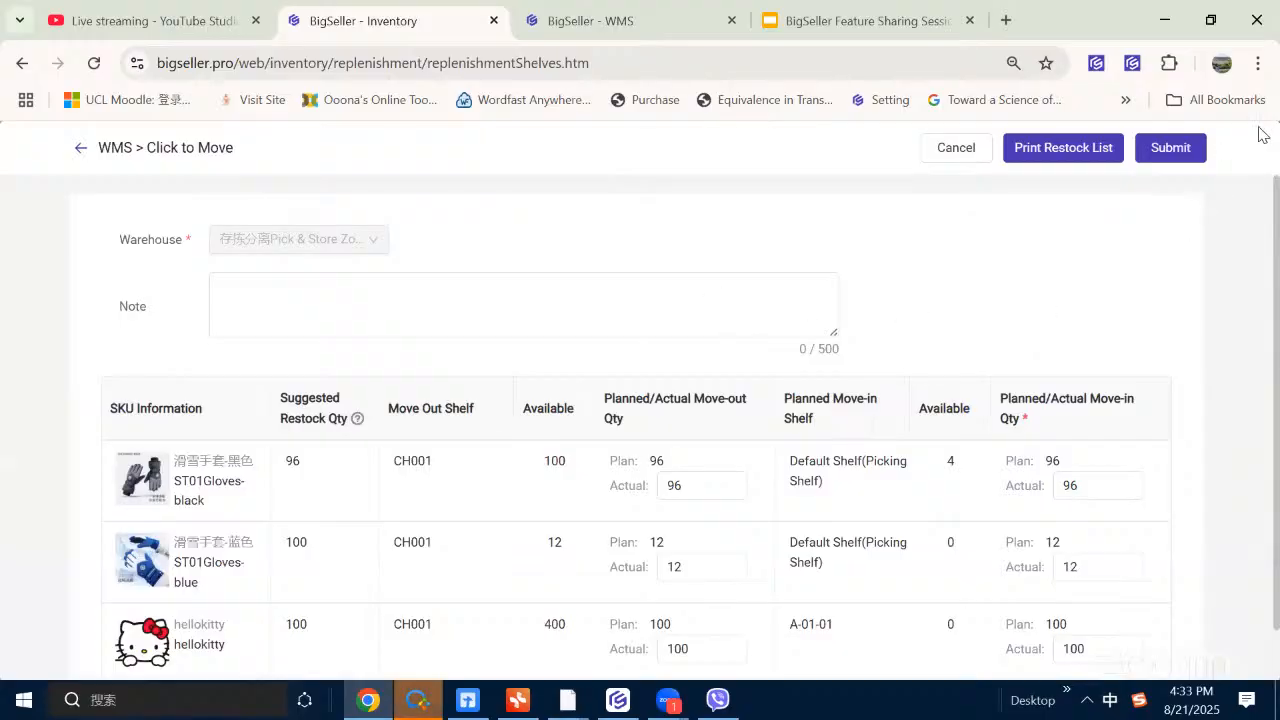
{"action": "left_click", "coordinate": [954, 149]}
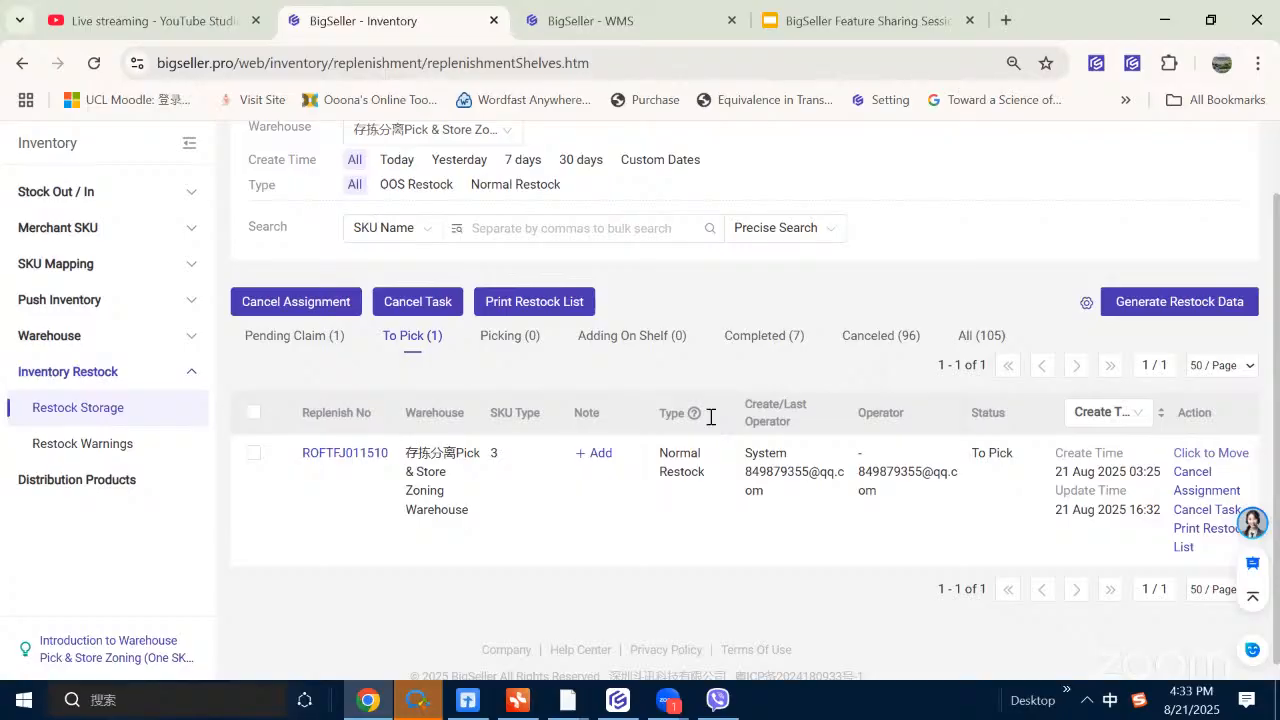
{"action": "left_click", "coordinate": [496, 340]}
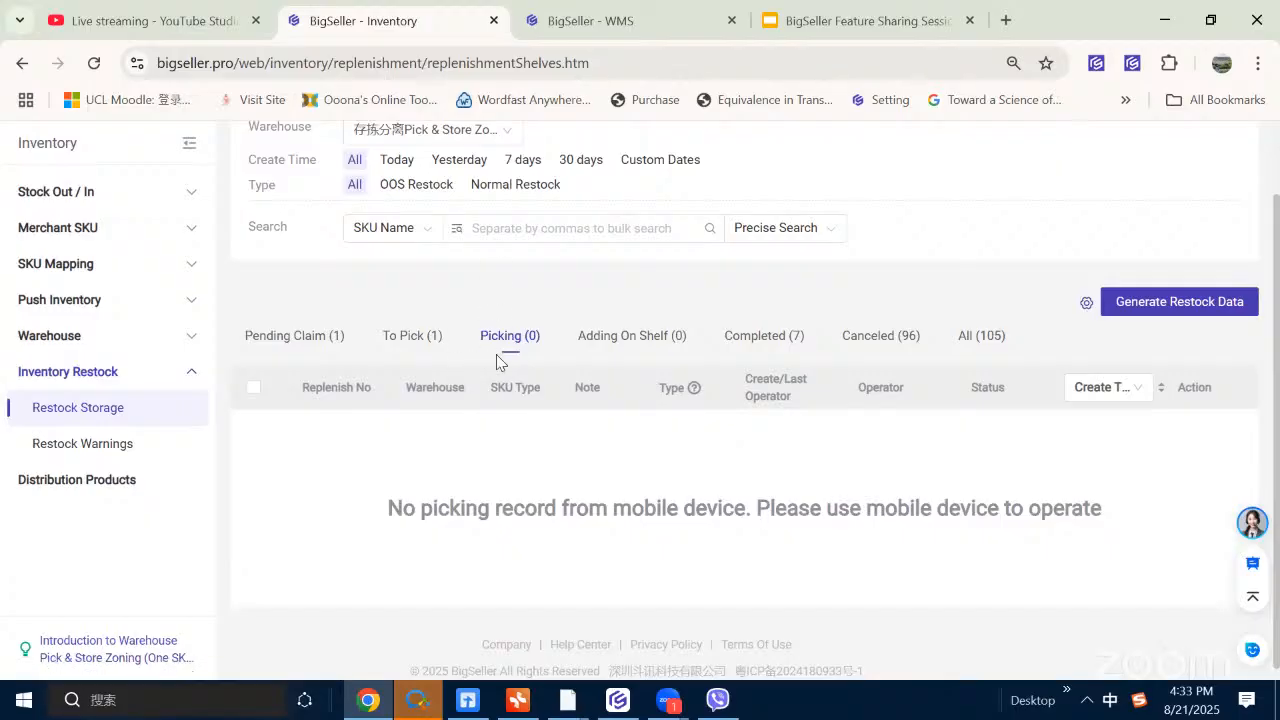
{"action": "left_click", "coordinate": [620, 340]}
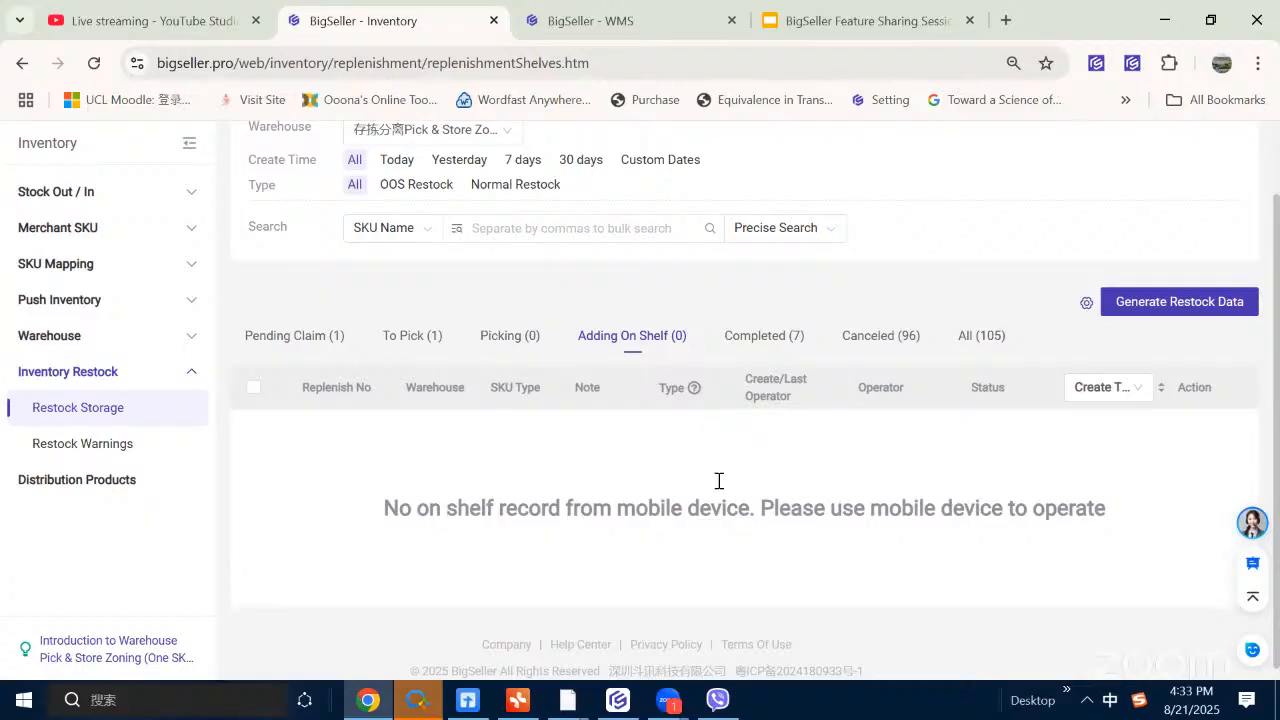
- Open the Introduction to Warehouse Pick & Store Zoning help article and examine its inventory restock instructions
{"action": "left_click", "coordinate": [128, 650]}
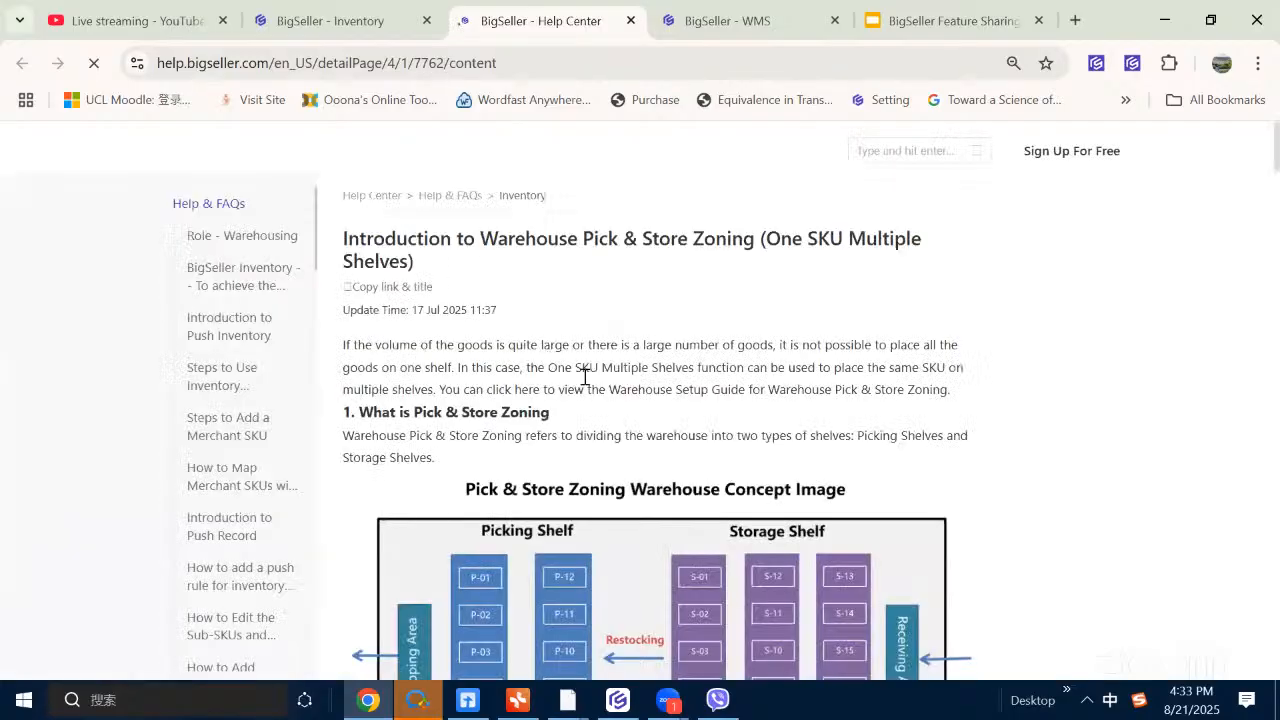
{"action": "scroll", "coordinate": [846, 408], "scroll_direction": "down", "scroll_amount": 5}
{"action": "scroll", "coordinate": [846, 408], "scroll_direction": "down", "scroll_amount": 15}
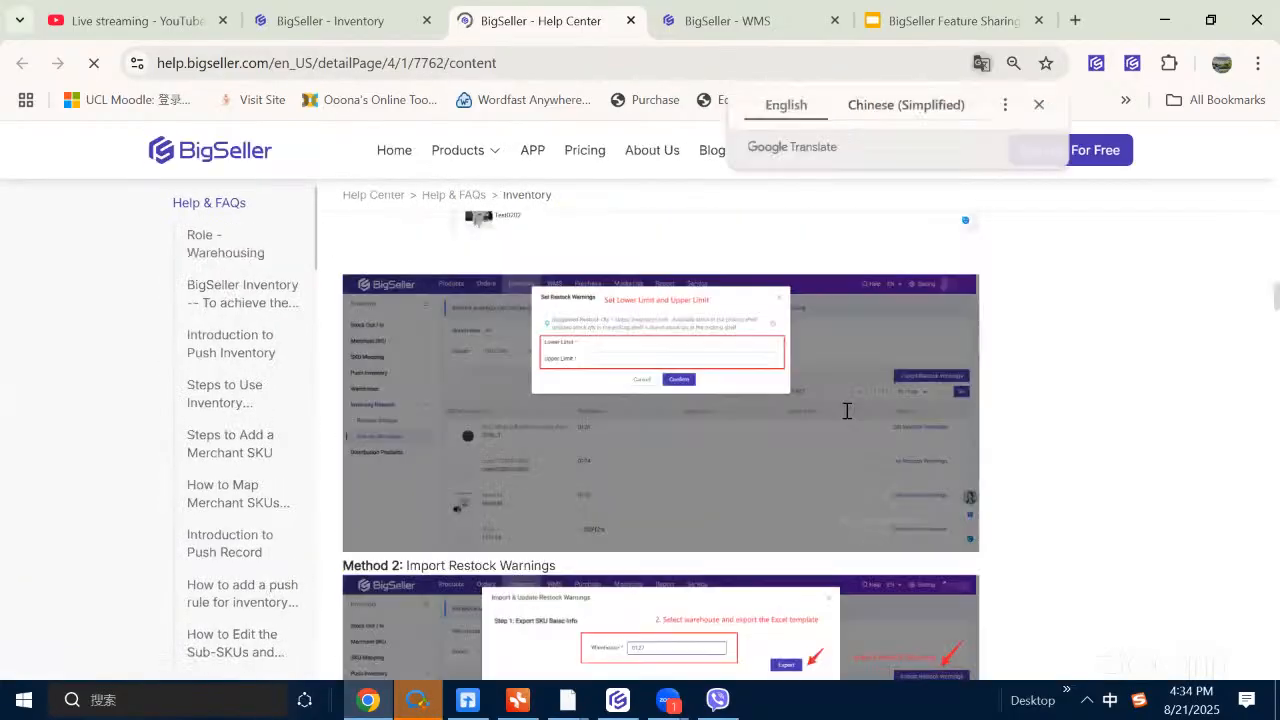
{"action": "scroll", "coordinate": [996, 390], "scroll_direction": "down", "scroll_amount": 8}
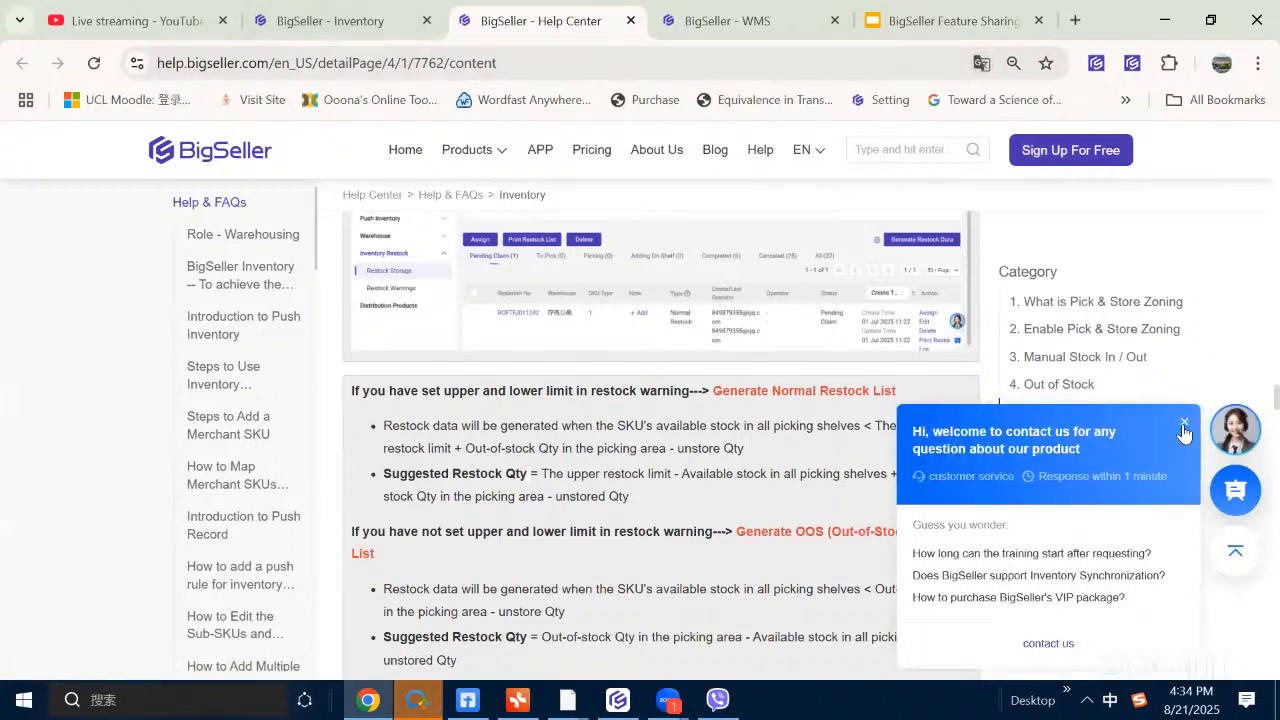
{"action": "left_click", "coordinate": [1185, 427]}
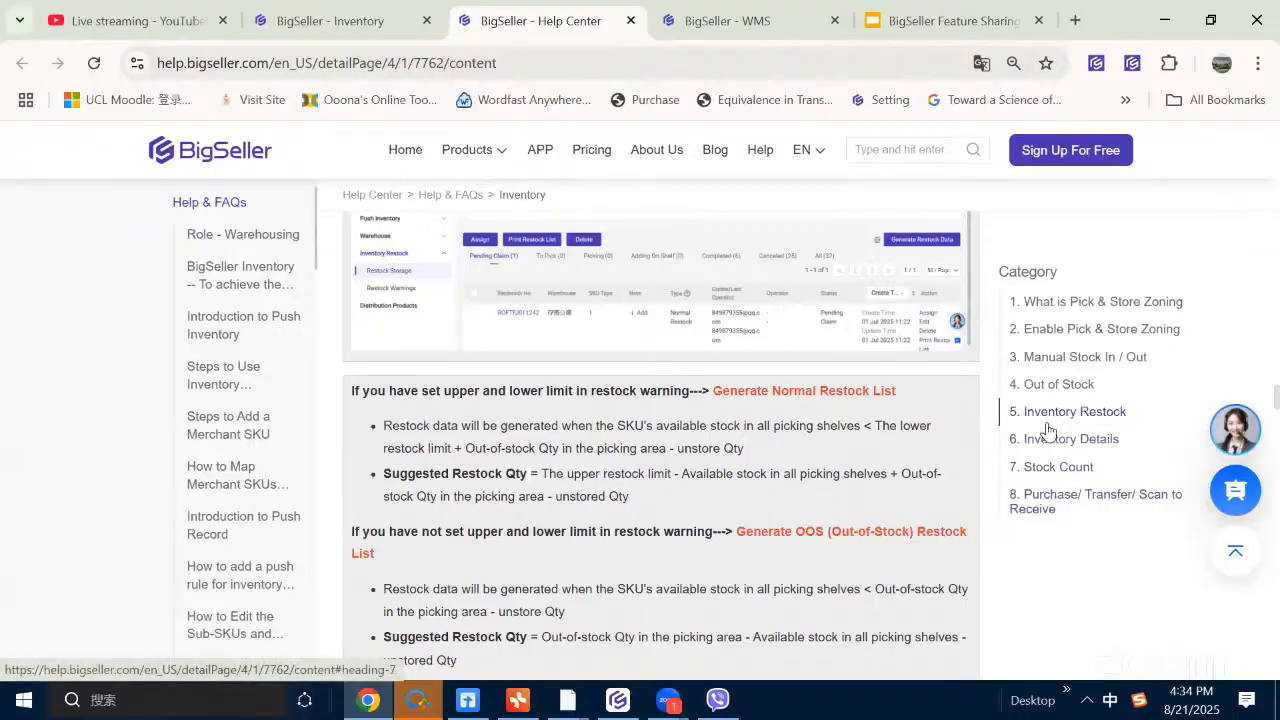
{"action": "scroll", "coordinate": [683, 424], "scroll_direction": "down", "scroll_amount": 3}
{"action": "scroll", "coordinate": [680, 424], "scroll_direction": "down", "scroll_amount": 12}
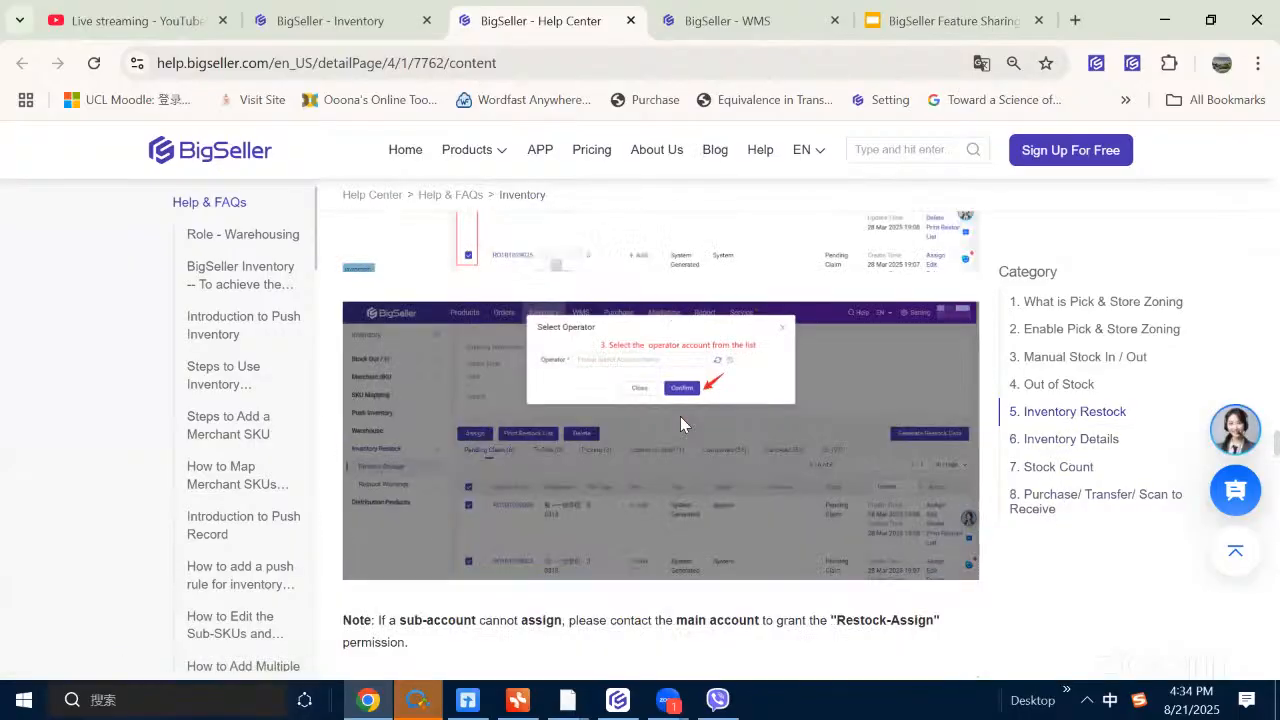
{"action": "scroll", "coordinate": [680, 424], "scroll_direction": "down", "scroll_amount": 12}
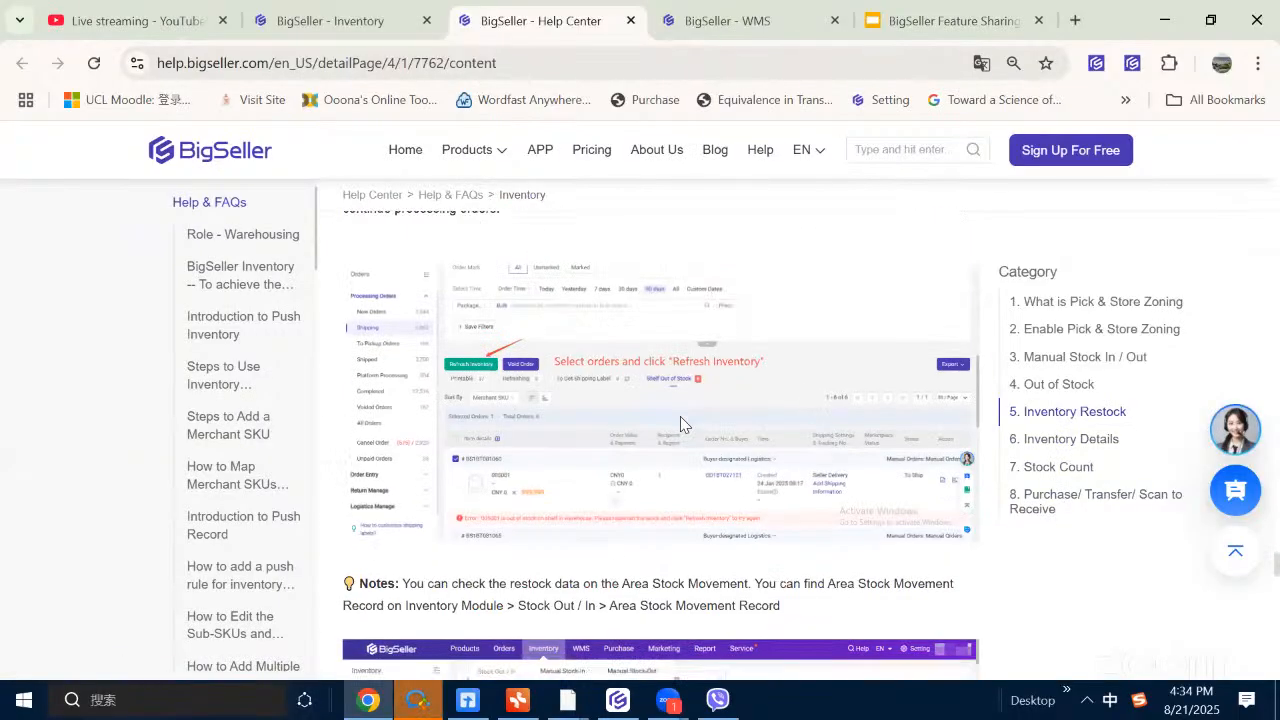
- Find the Restocking Using BigSeller APP section in the help article, open its linked guide, and refresh that page
{"action": "scroll", "coordinate": [680, 424], "scroll_direction": "down", "scroll_amount": 3}
{"action": "scroll", "coordinate": [688, 415], "scroll_direction": "up", "scroll_amount": 15}
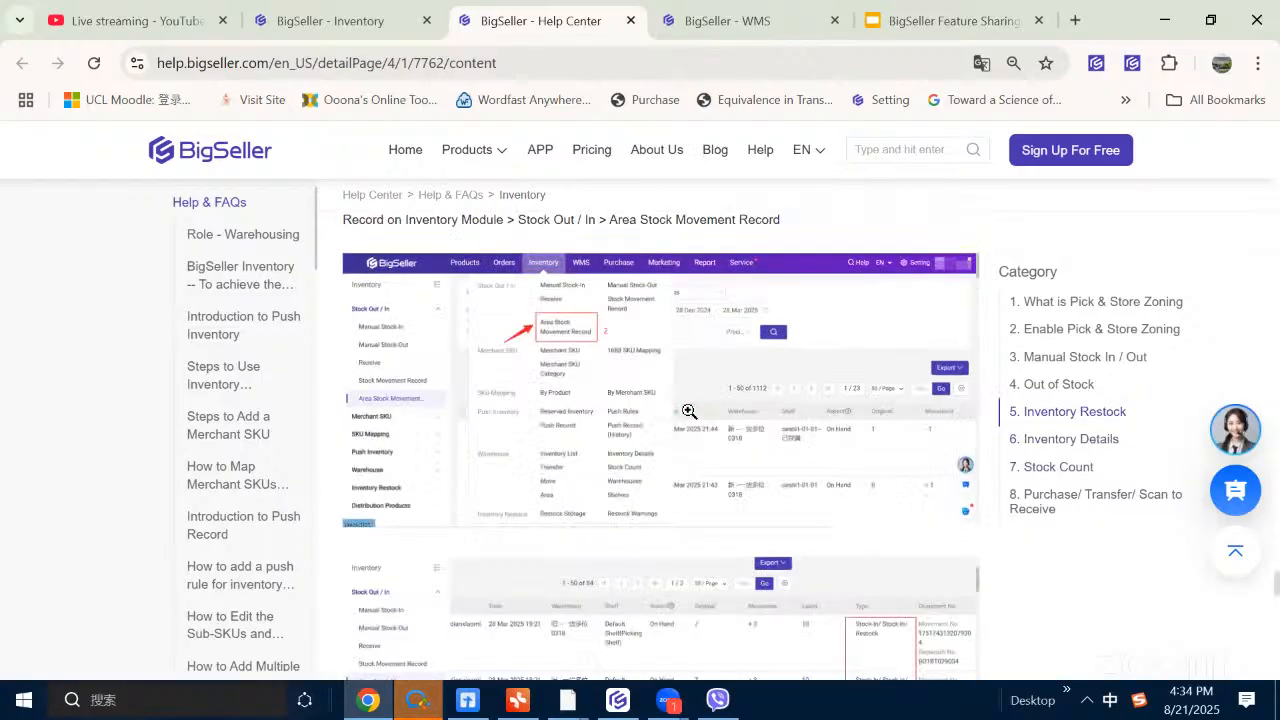
{"action": "scroll", "coordinate": [697, 414], "scroll_direction": "up", "scroll_amount": 4}
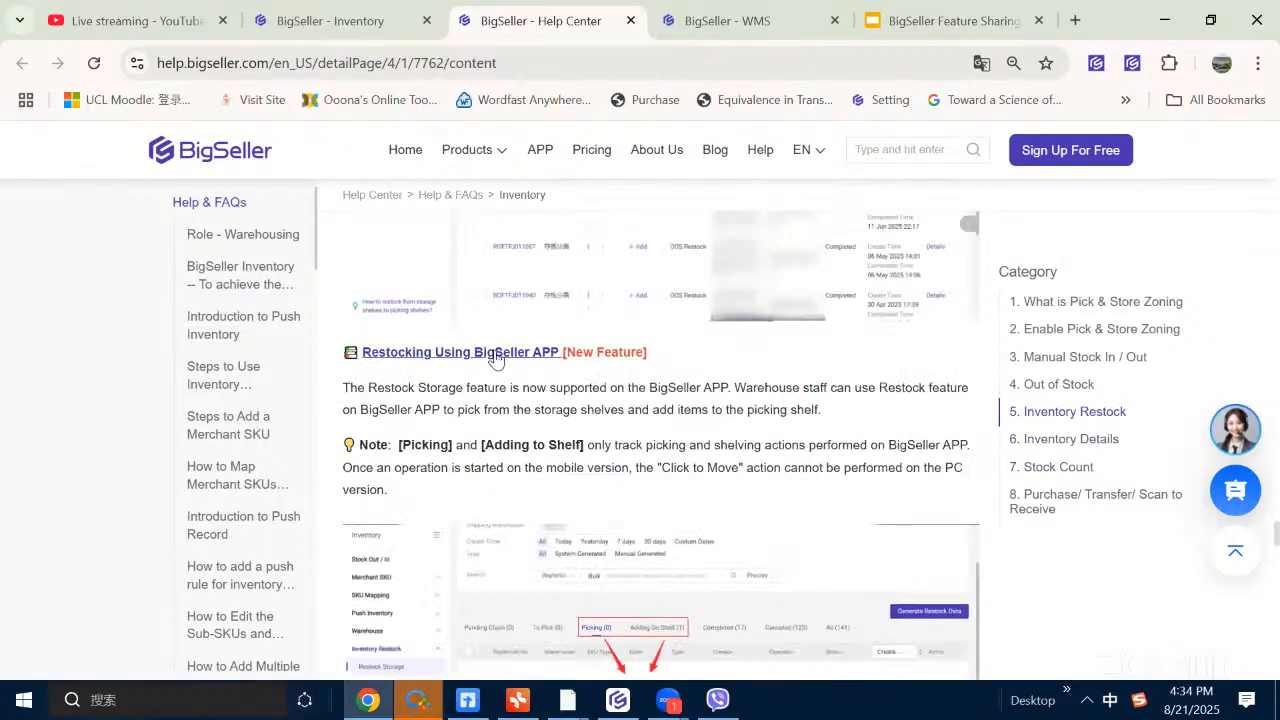
{"action": "left_click", "coordinate": [558, 350]}
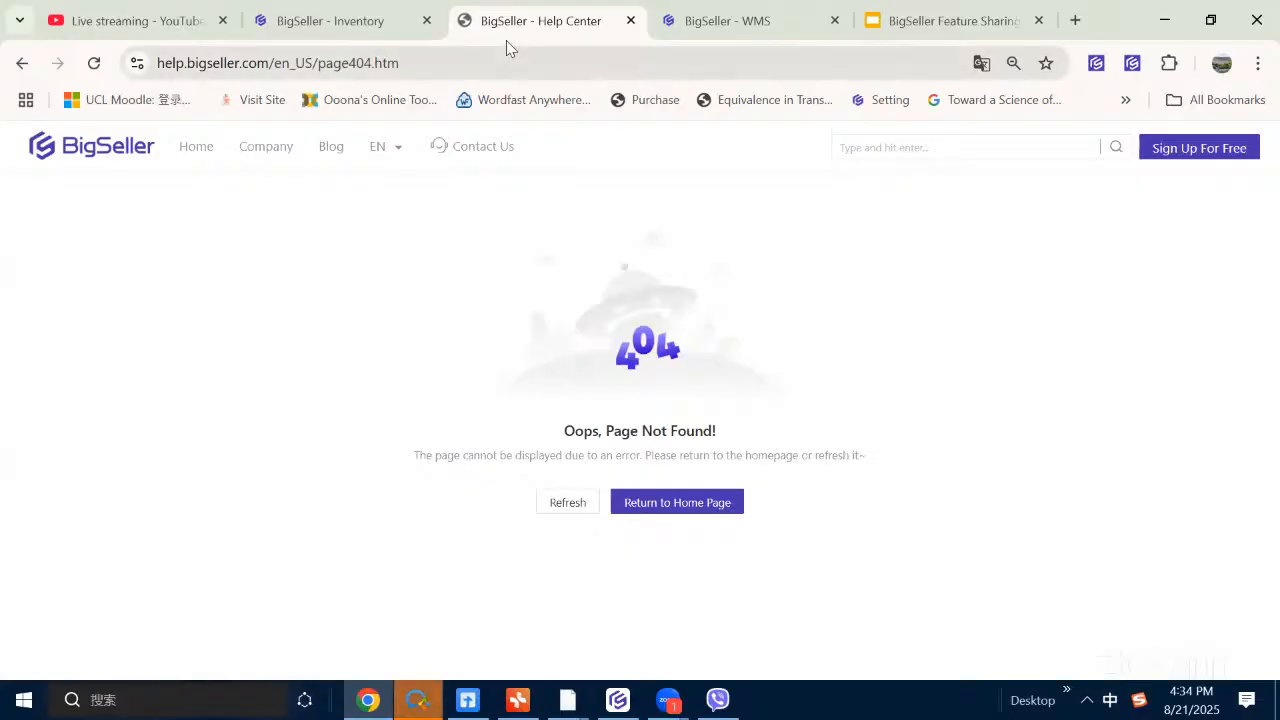
{"action": "left_click", "coordinate": [320, 20]}
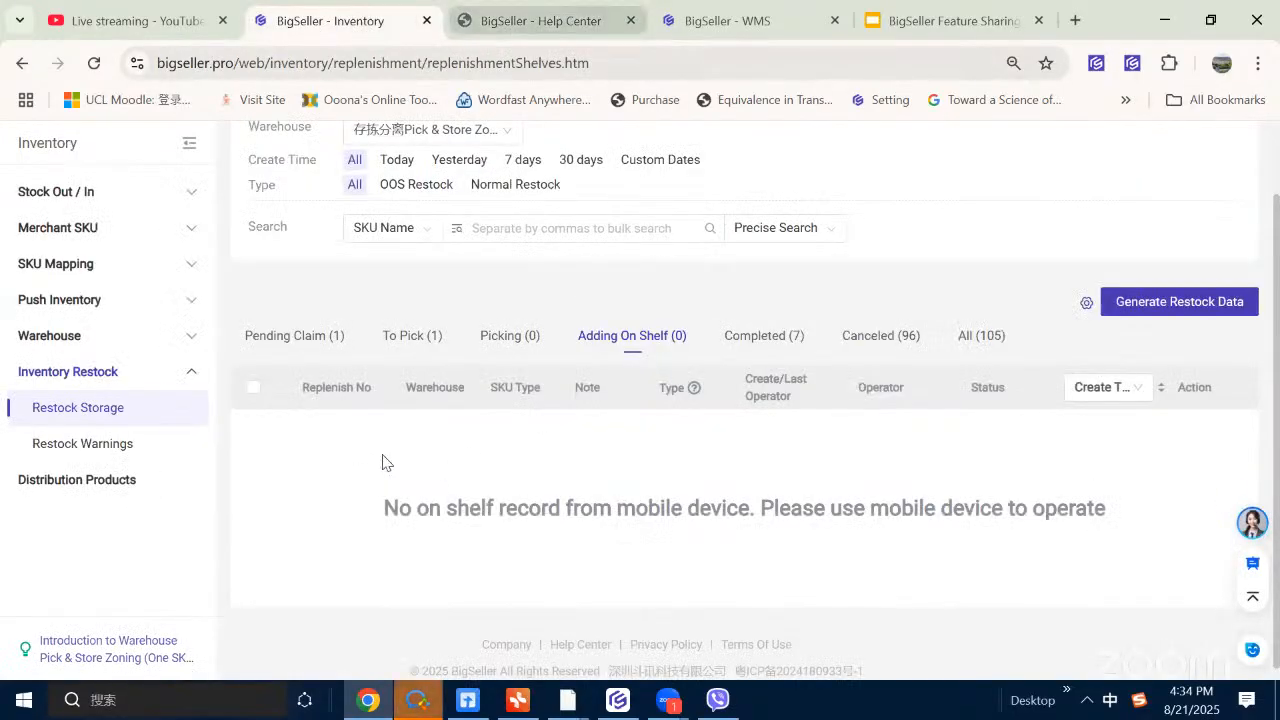
{"action": "left_click", "coordinate": [570, 28]}
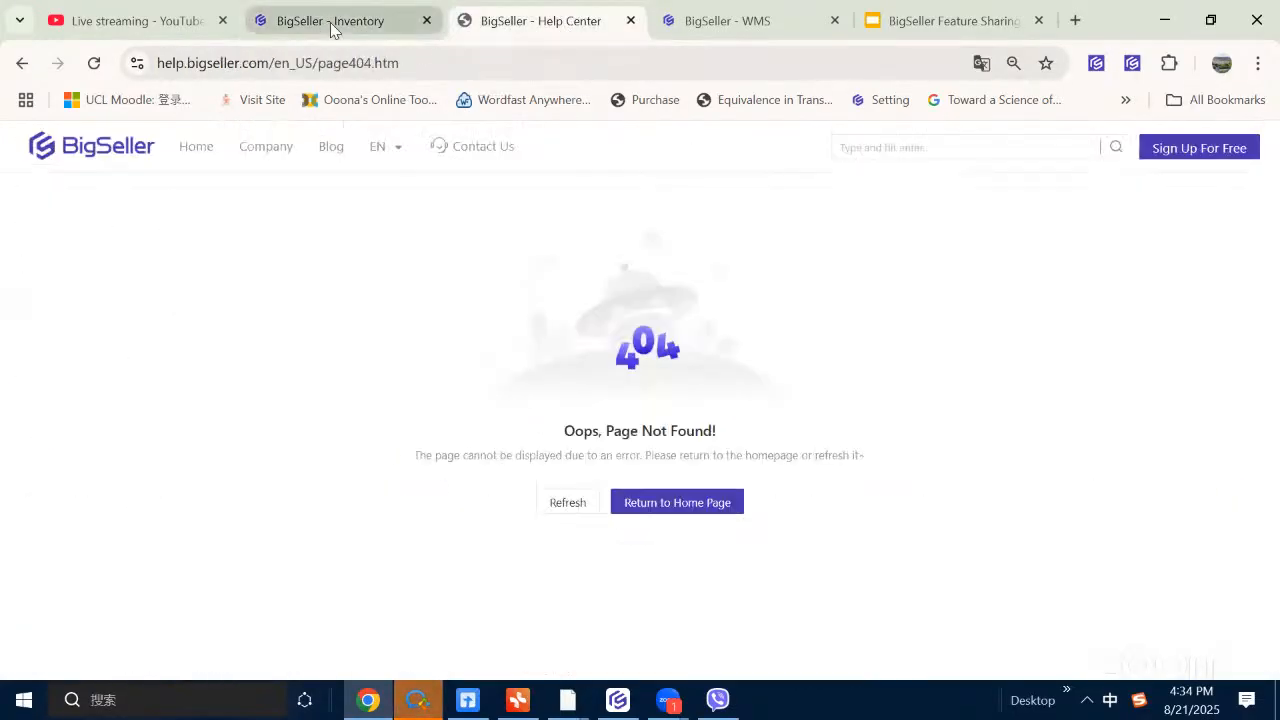
{"action": "left_click", "coordinate": [571, 501]}
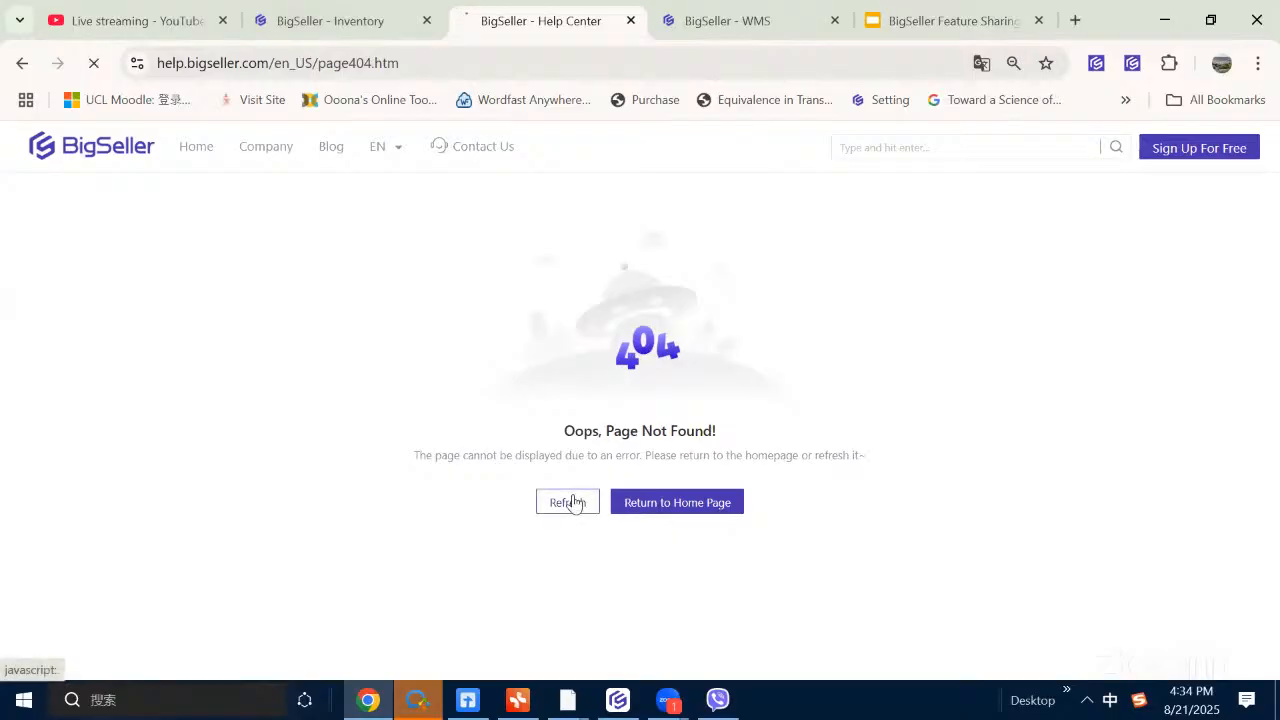
- Return to the BigSeller Restock Storage page and filter the restock lists by the Normal Restock type
{"action": "left_click", "coordinate": [338, 32]}
{"action": "scroll", "coordinate": [518, 360], "scroll_direction": "up", "scroll_amount": 2}
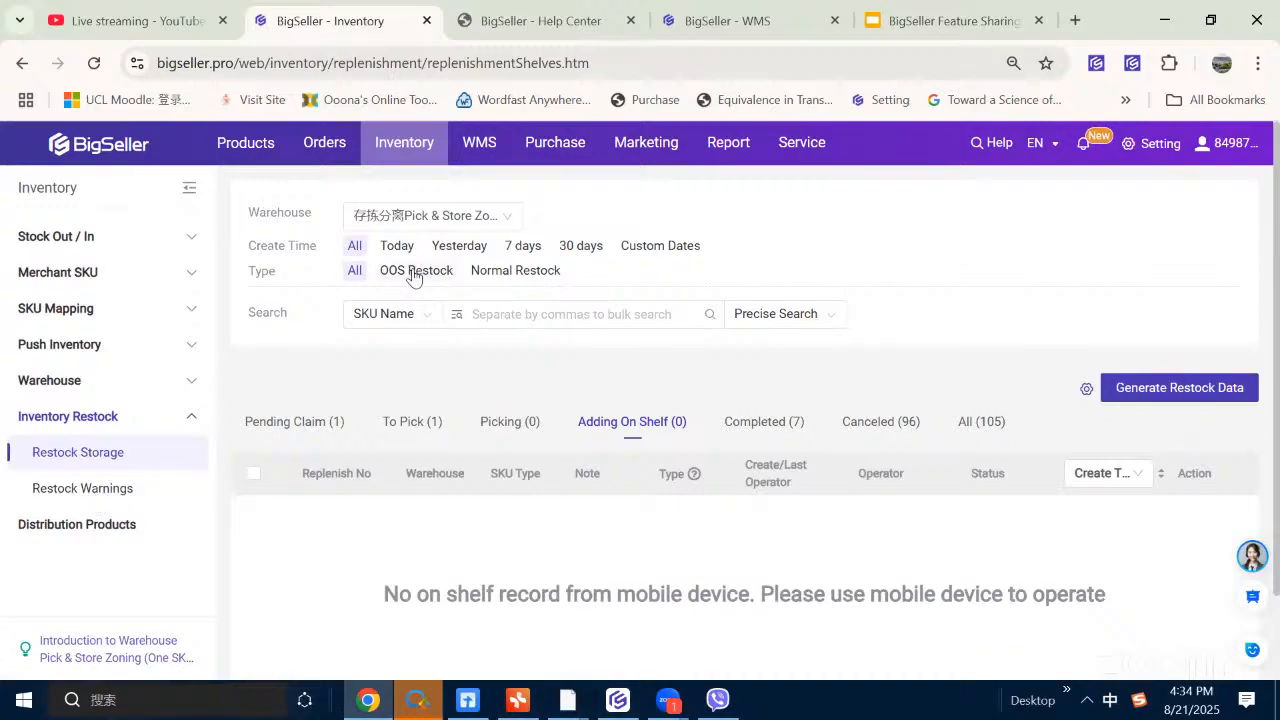
{"action": "left_click", "coordinate": [494, 280]}
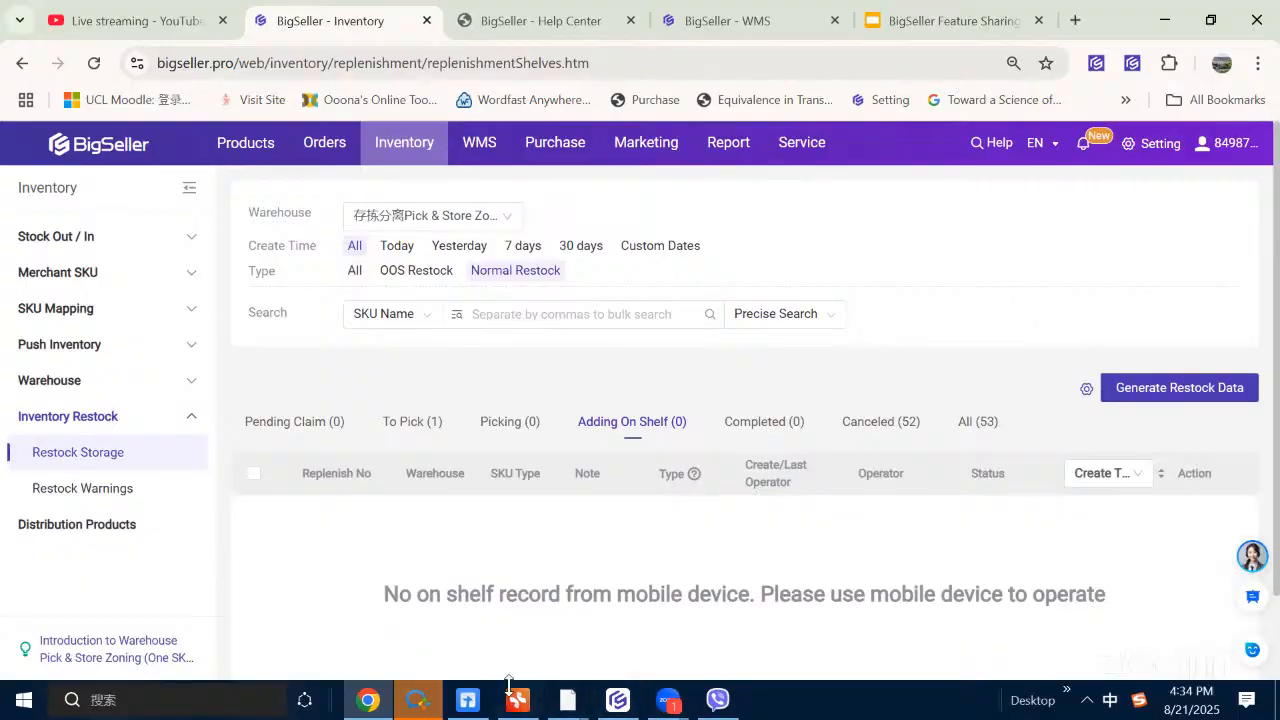
{"action": "left_click", "coordinate": [509, 685]}
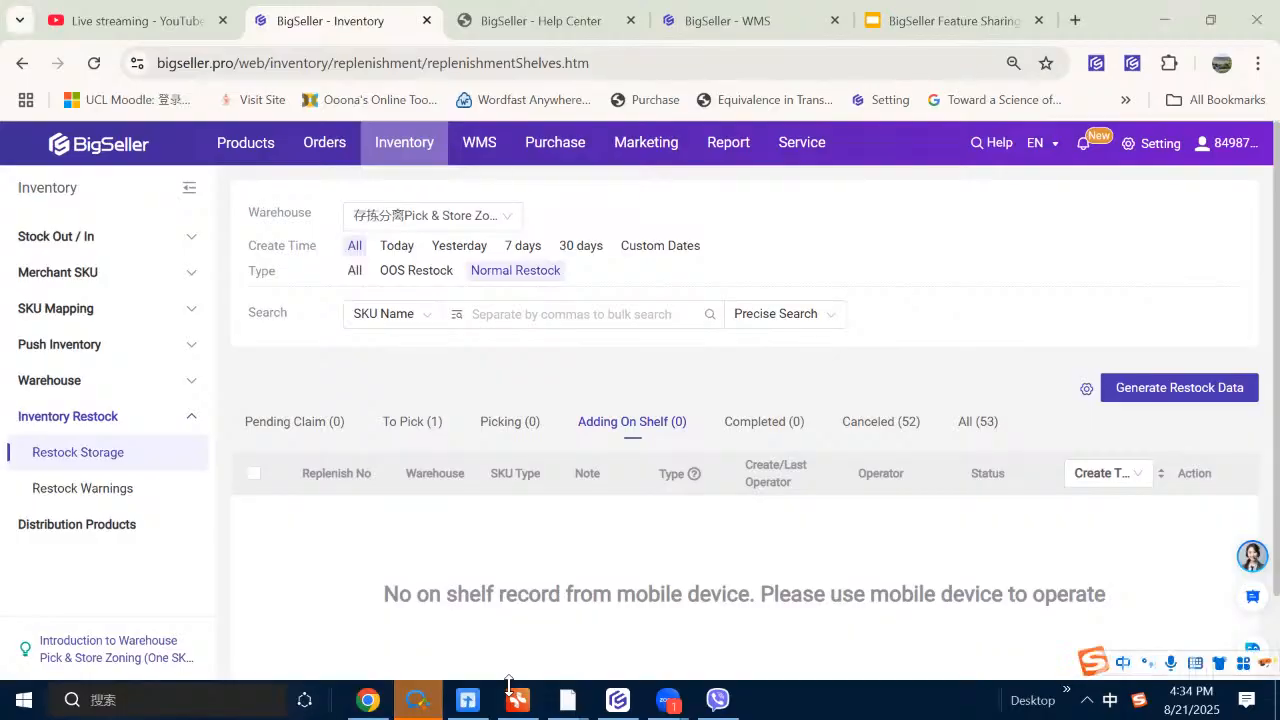
- Switch to the BigSeller Feature Sharing Session presentation in Google Slides
{"action": "left_click", "coordinate": [950, 21]}
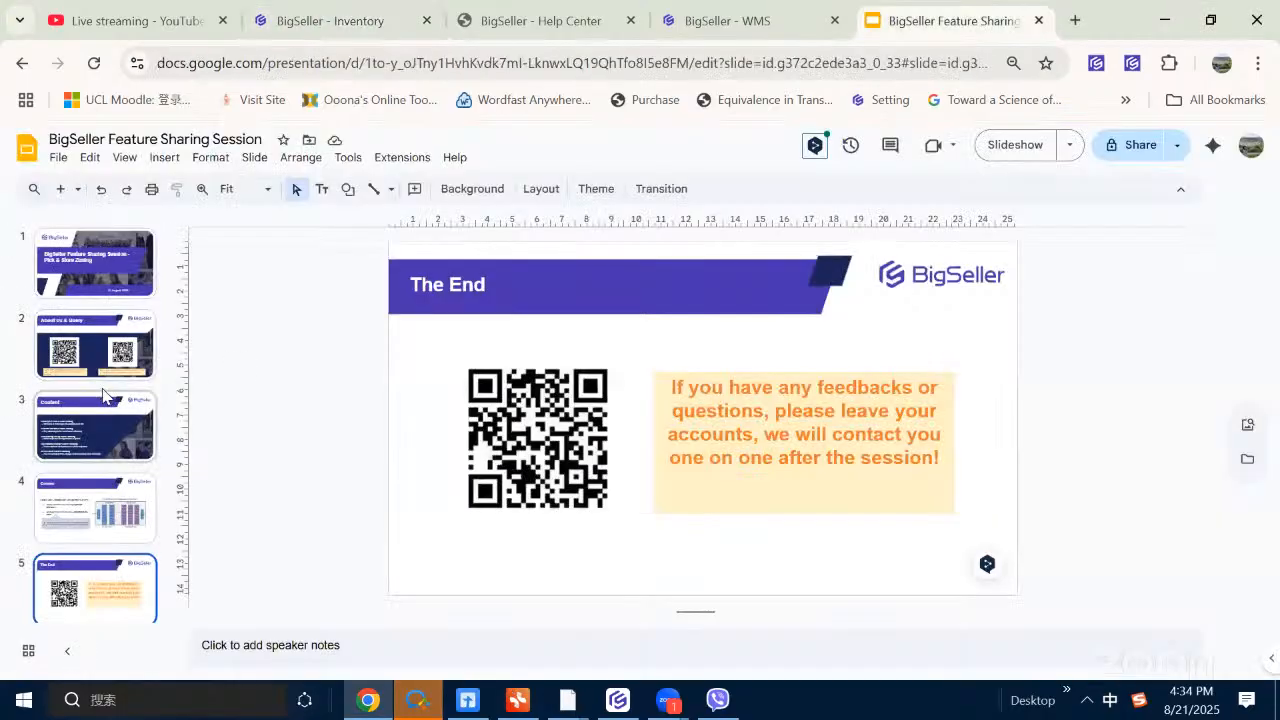